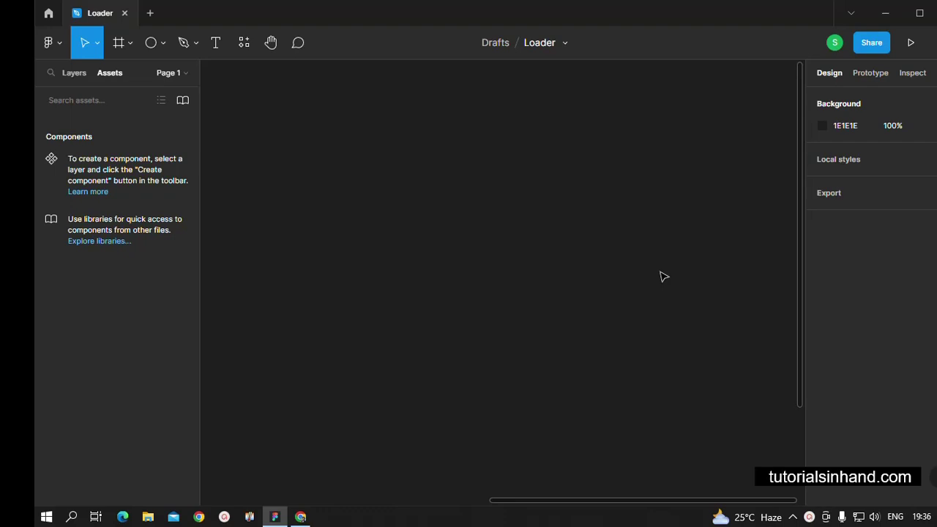
Draw a white 493×224 frame, Frame 1, on the empty Loader canvas
{"action": "left_click", "coordinate": [130, 43]}
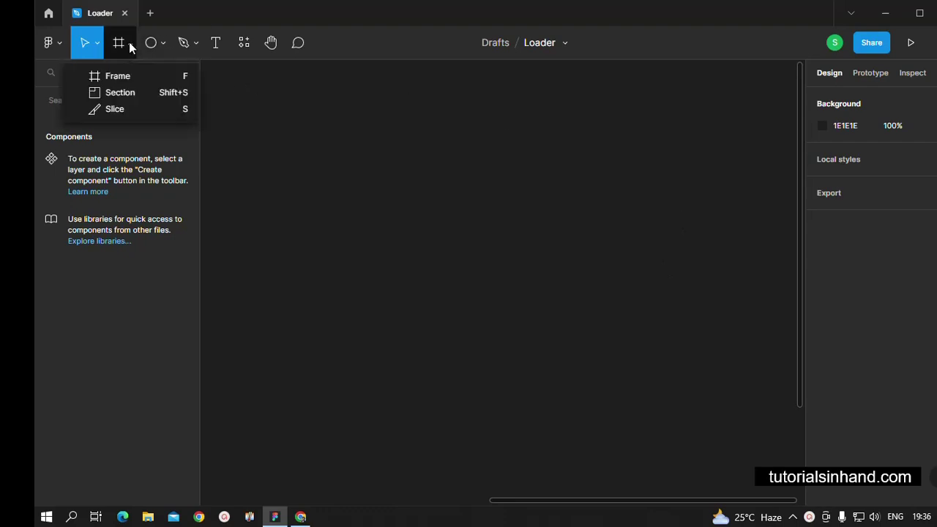
{"action": "left_click", "coordinate": [123, 75]}
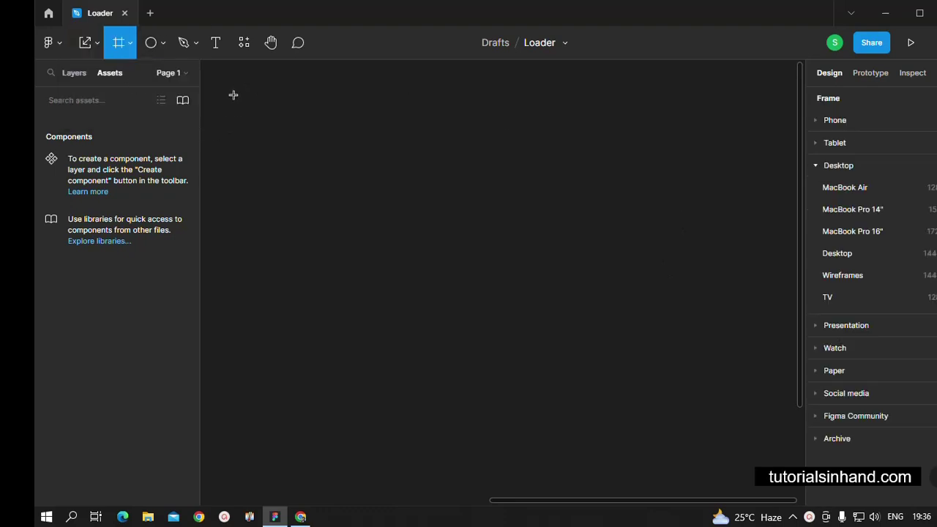
{"action": "left_click_drag", "start_coordinate": [233, 96], "coordinate": [383, 162]}
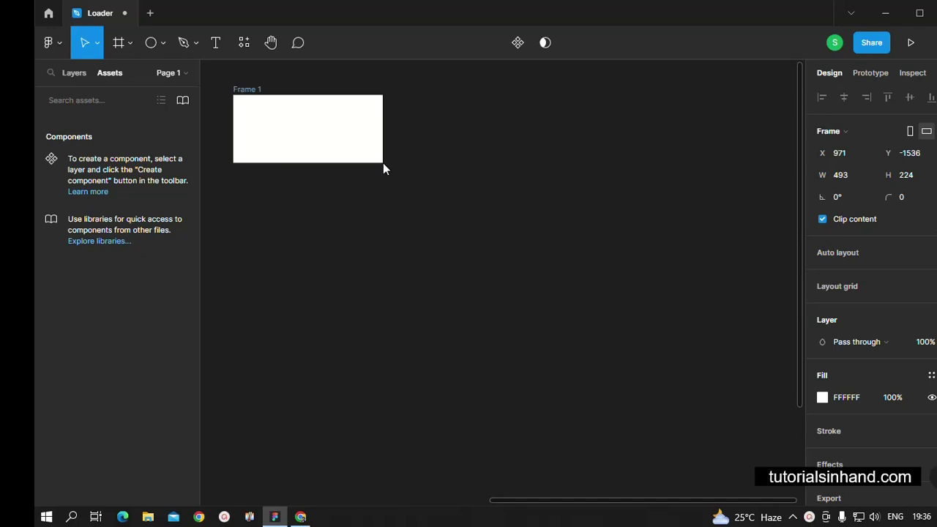
{"action": "left_click", "coordinate": [473, 226]}
{"action": "left_click", "coordinate": [311, 150]}
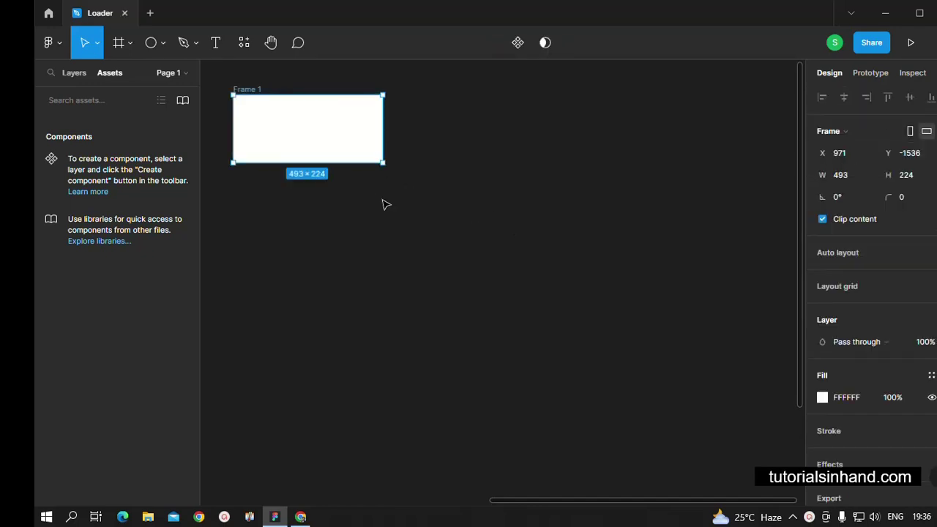
{"action": "left_click", "coordinate": [165, 47]}
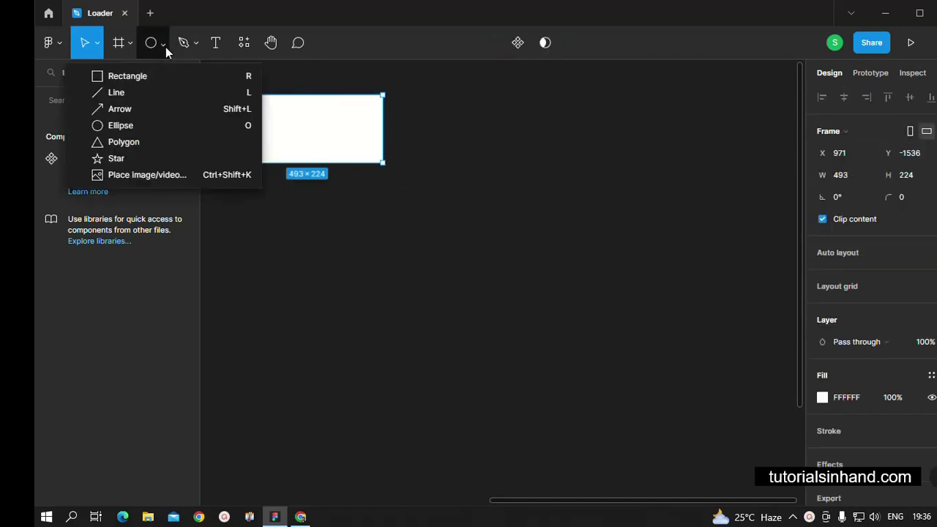
Draw a 35×35 circle filled with the crimson document colour
{"action": "left_click", "coordinate": [129, 122]}
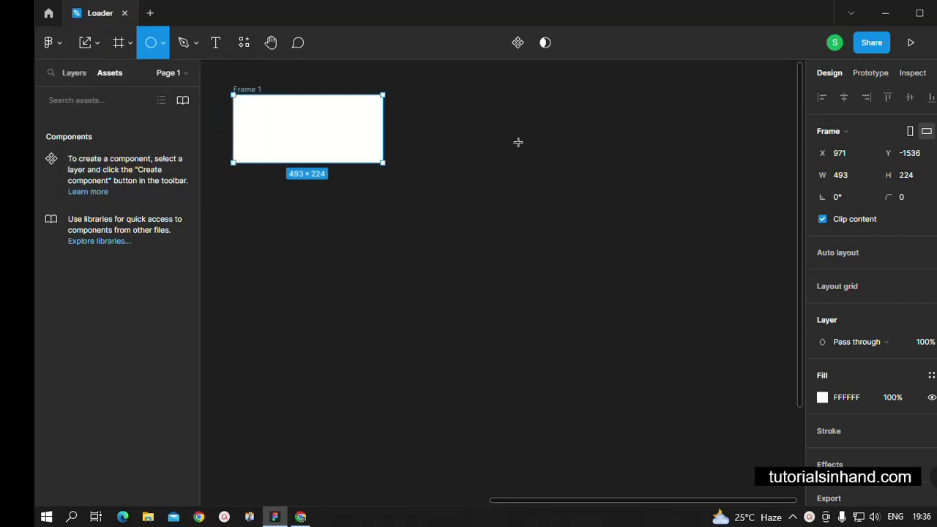
{"action": "left_click_drag", "start_coordinate": [511, 127], "coordinate": [534, 149]}
{"action": "left_click", "coordinate": [848, 155]}
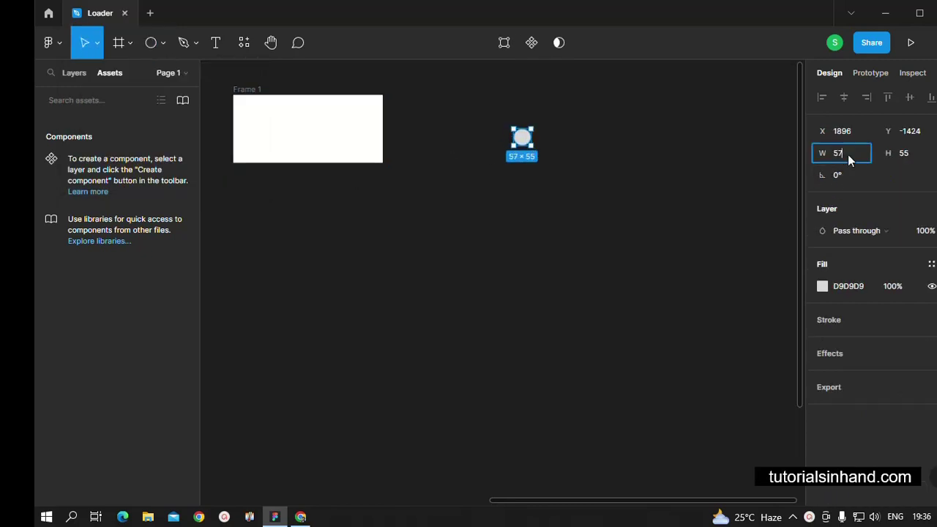
{"action": "type", "text": "35"}
{"action": "left_click", "coordinate": [906, 155]}
{"action": "type", "text": "5"}
{"action": "key", "text": "Return"}
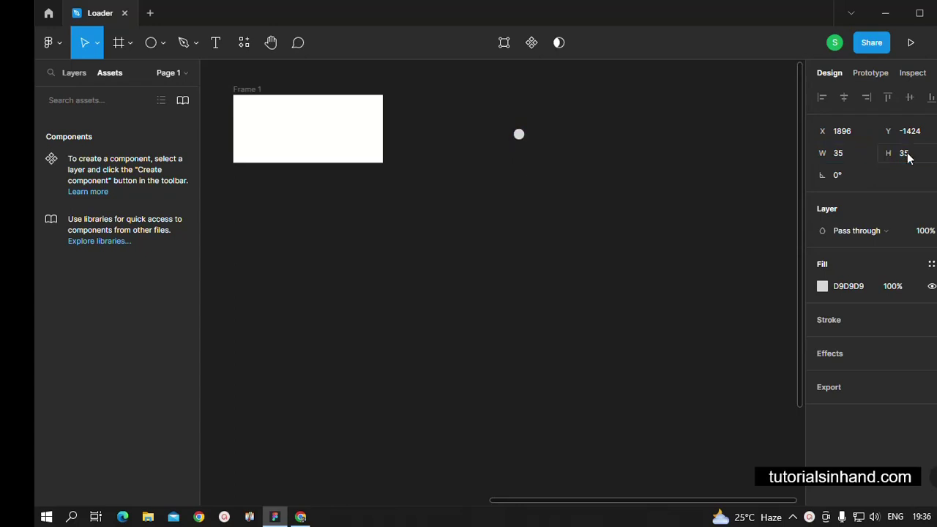
{"action": "left_click", "coordinate": [822, 286]}
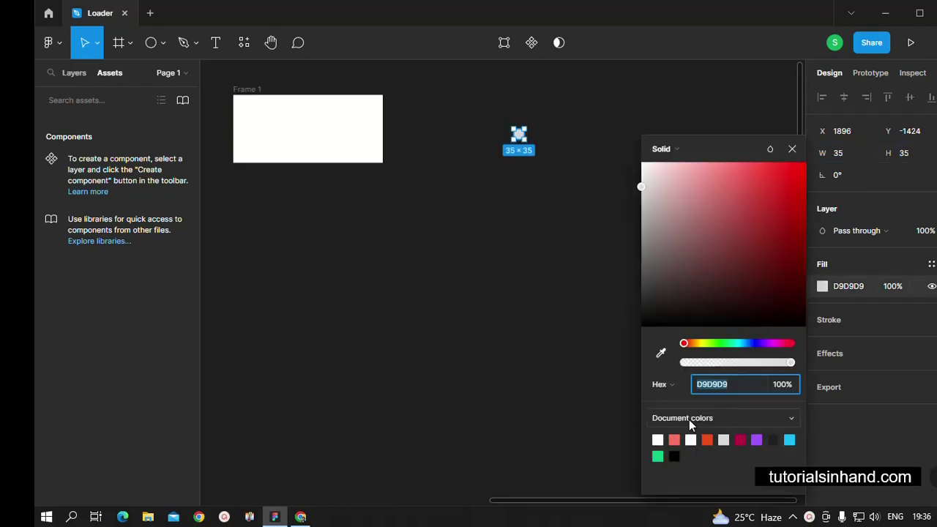
{"action": "left_click", "coordinate": [740, 439]}
{"action": "left_click", "coordinate": [513, 332]}
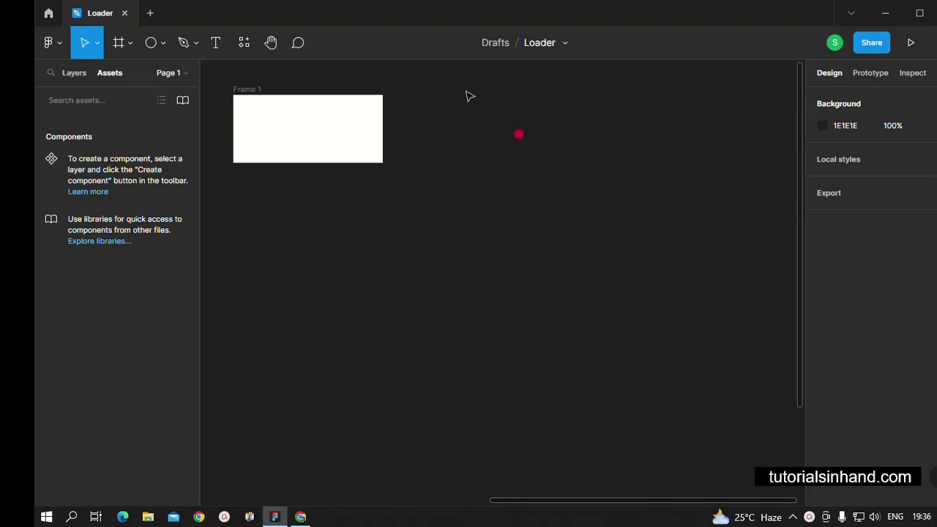
Move the circle to Frame 1's centre and add copies on its right and left
{"action": "left_click_drag", "start_coordinate": [519, 136], "coordinate": [307, 131]}
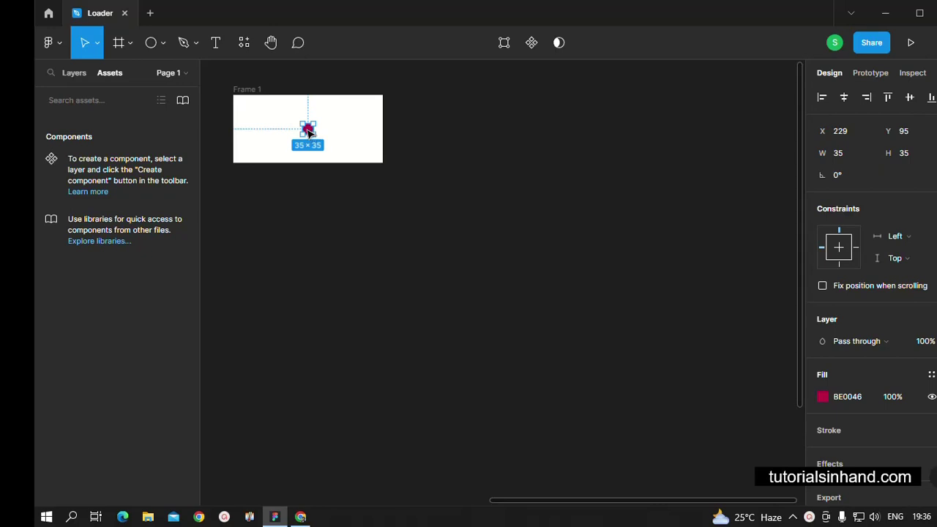
{"action": "left_click_drag", "start_coordinate": [307, 131], "coordinate": [331, 131]}
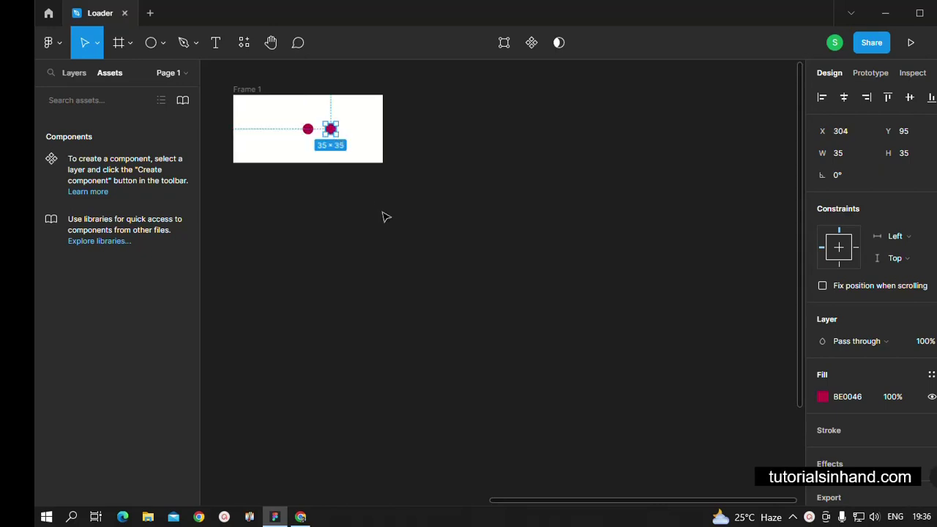
{"action": "left_click", "coordinate": [307, 128]}
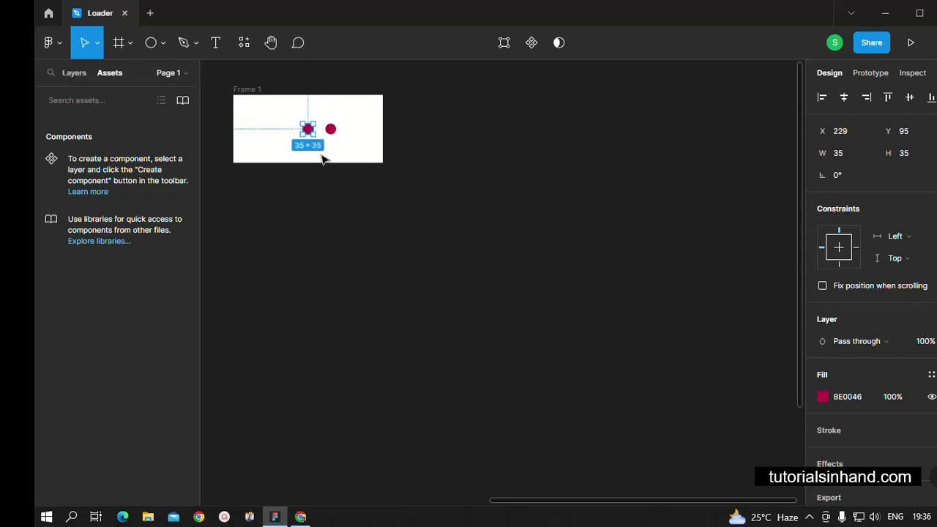
{"action": "left_click_drag", "start_coordinate": [307, 129], "coordinate": [291, 132]}
{"action": "left_click", "coordinate": [360, 250]}
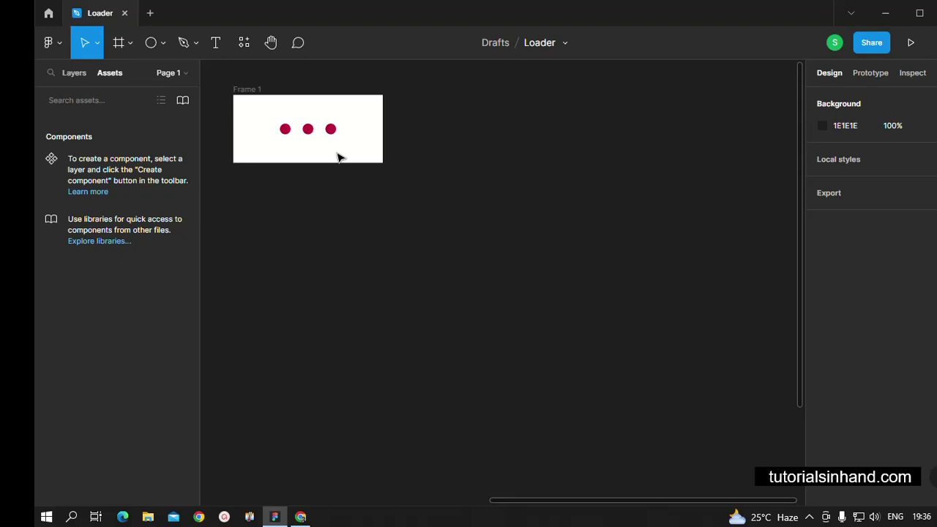
Duplicate Frame 1 twice with Ctrl+D, then copy all three frames into a second row below
{"action": "left_click", "coordinate": [338, 157]}
{"action": "key", "text": "ctrl+d"}
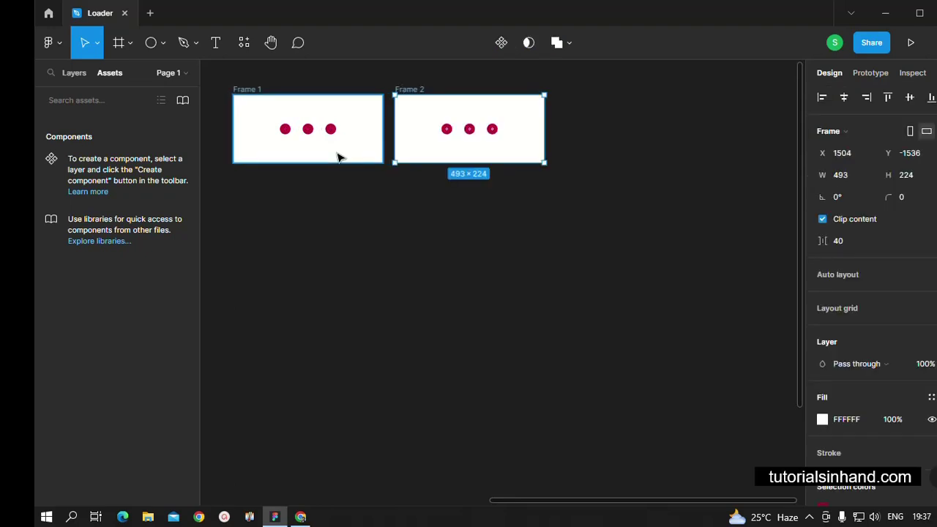
{"action": "key", "text": "ctrl+d"}
{"action": "left_click", "coordinate": [698, 226]}
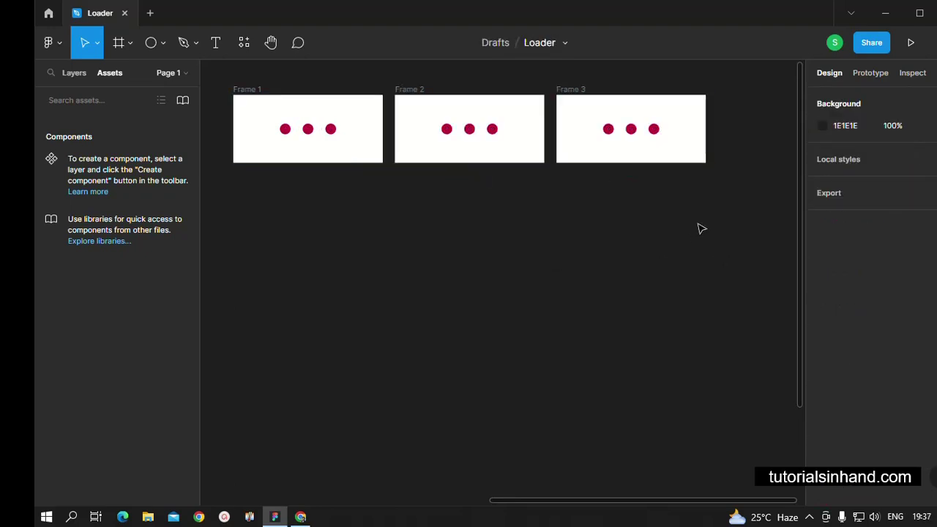
{"action": "left_click_drag", "start_coordinate": [716, 214], "coordinate": [301, 90]}
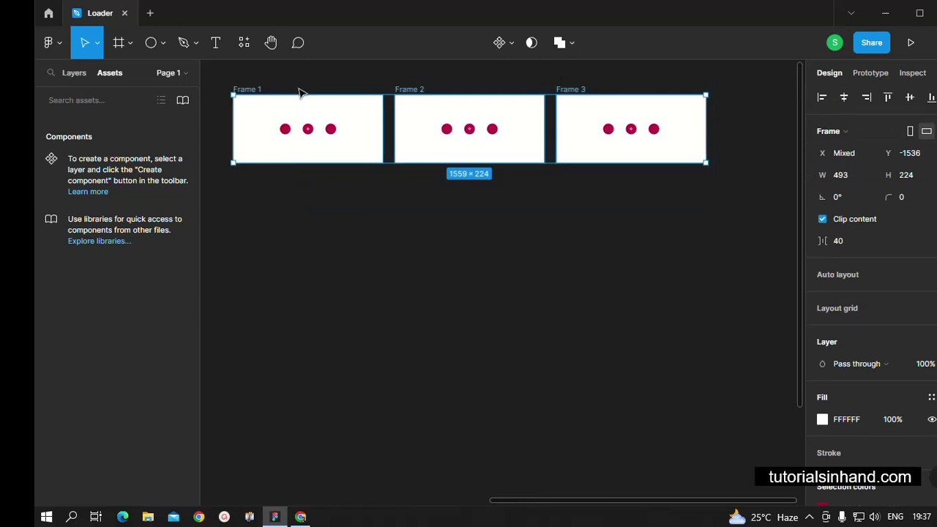
{"action": "left_click_drag", "start_coordinate": [360, 150], "coordinate": [360, 259]}
{"action": "left_click", "coordinate": [450, 351]}
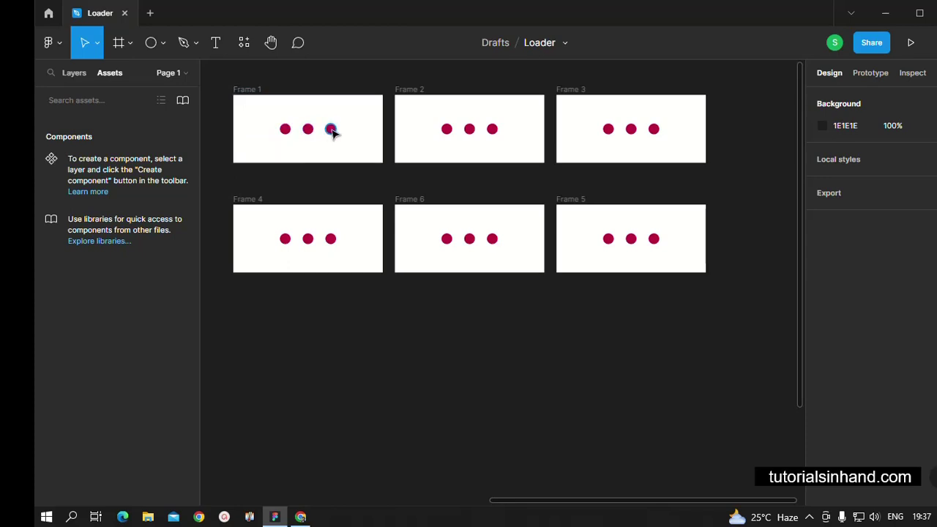
Nudge Frame 2's first dot and Frame 3's first two dots up 30 px, Y 95 to 65
{"action": "left_click", "coordinate": [446, 129]}
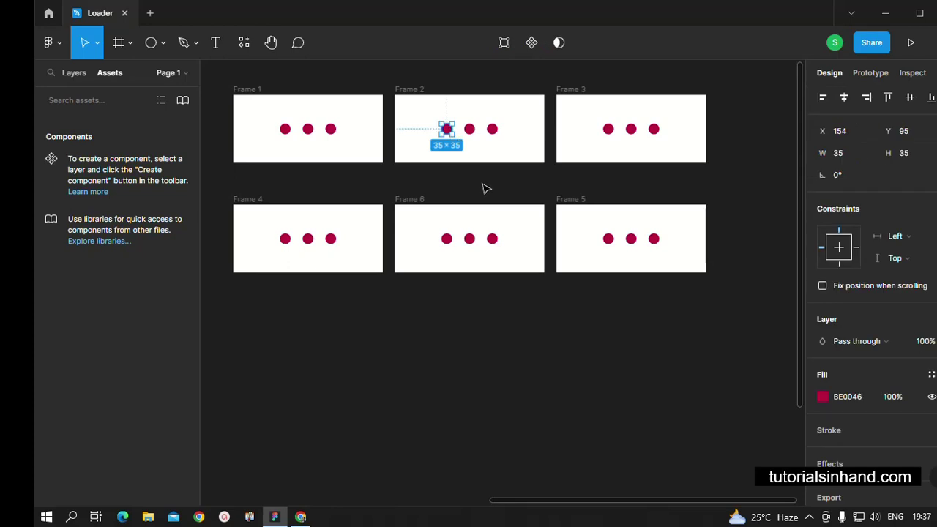
{"action": "key", "text": "shift+Up"}
{"action": "key", "text": "shift+Up"}
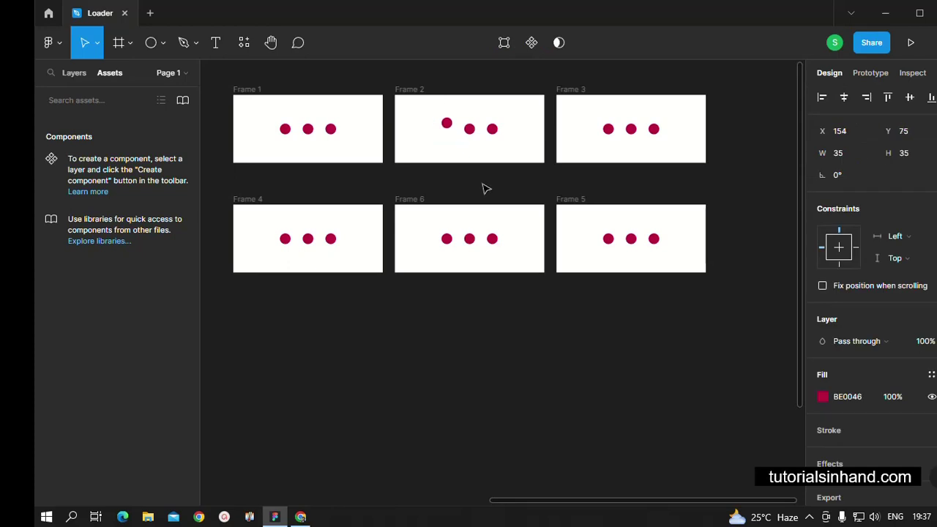
{"action": "key", "text": "shift+Up"}
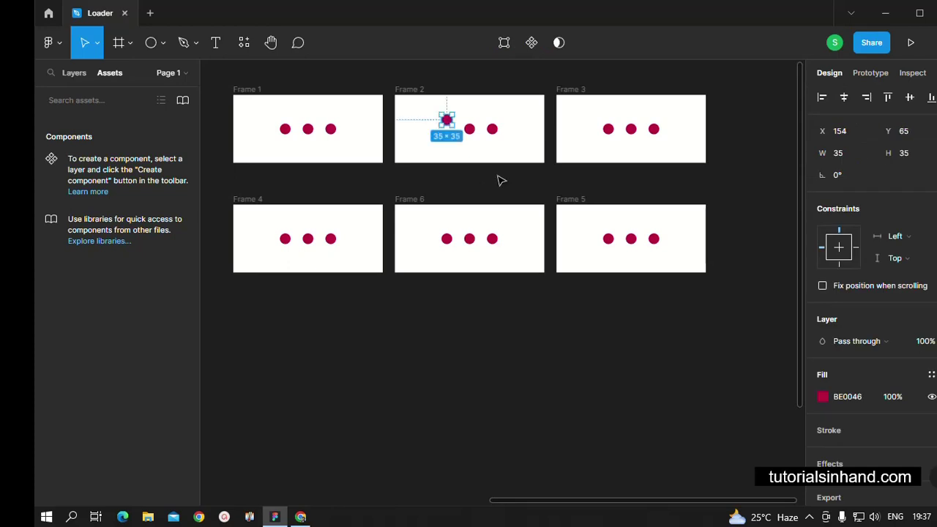
{"action": "left_click", "coordinate": [591, 157]}
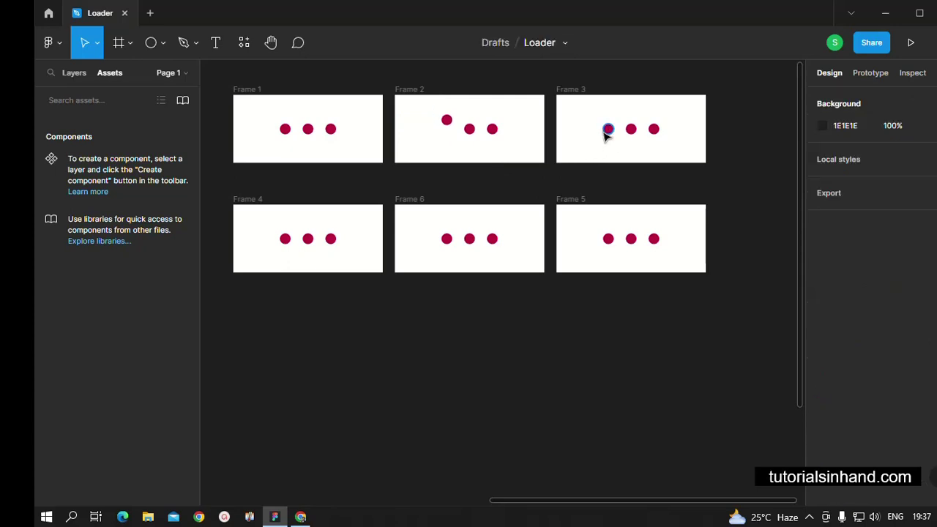
{"action": "left_click", "coordinate": [608, 130]}
{"action": "key", "text": "shift+Up"}
{"action": "key", "text": "shift+Up"}
{"action": "key", "text": "shift+Up"}
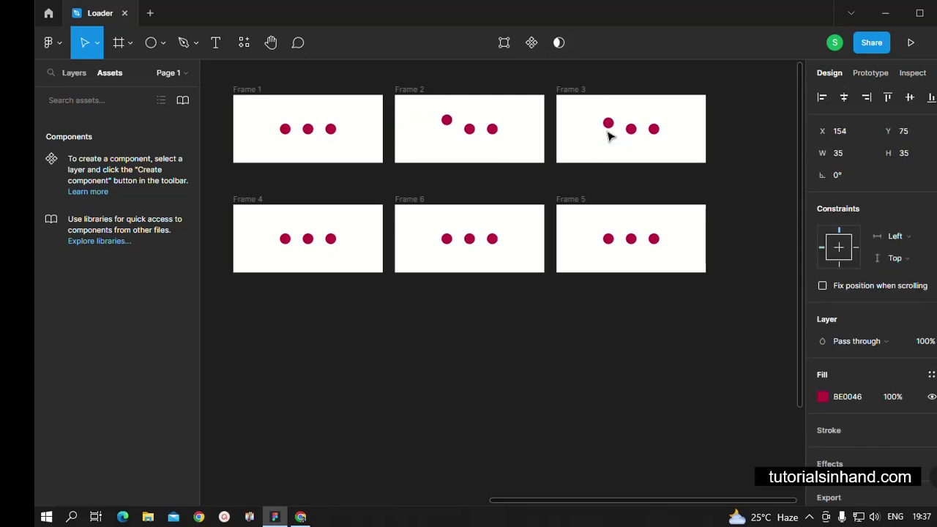
{"action": "left_click", "coordinate": [631, 129]}
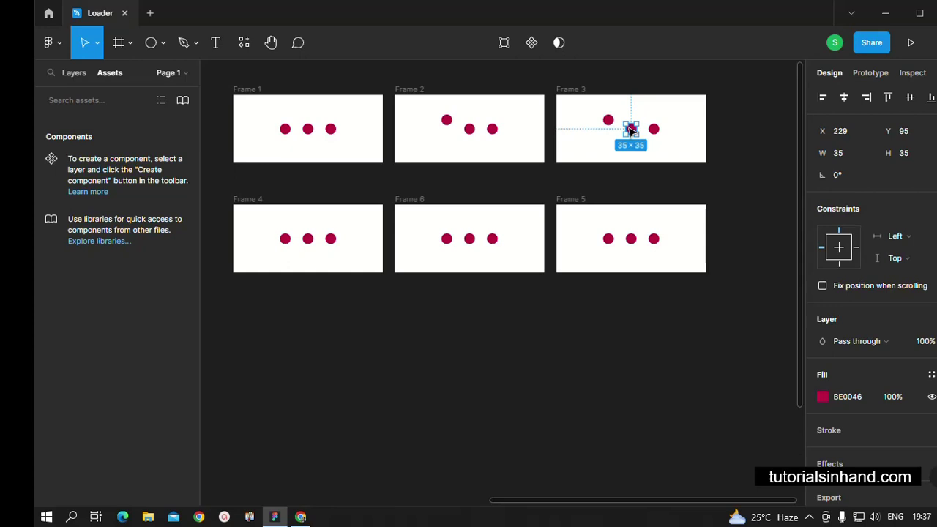
{"action": "key", "text": "shift+Up"}
{"action": "key", "text": "shift+Up"}
{"action": "key", "text": "shift+Up"}
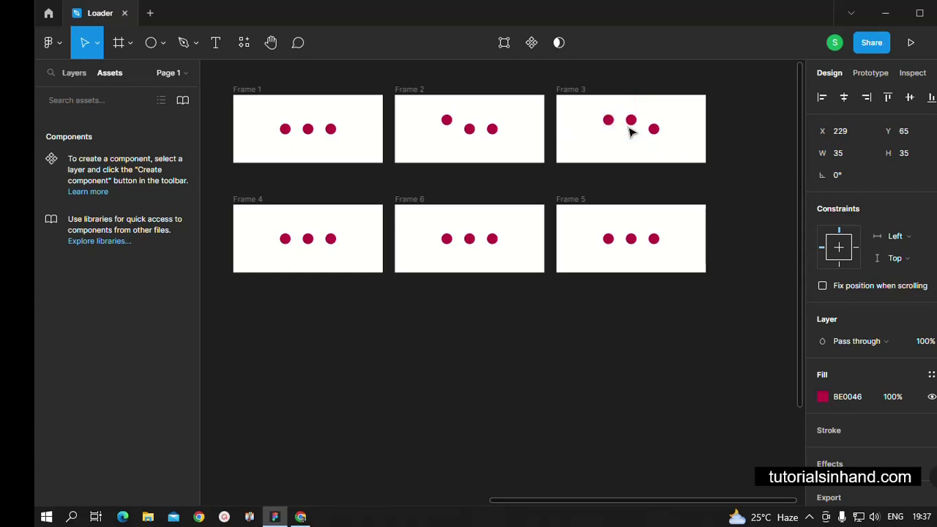
{"action": "left_click", "coordinate": [555, 335]}
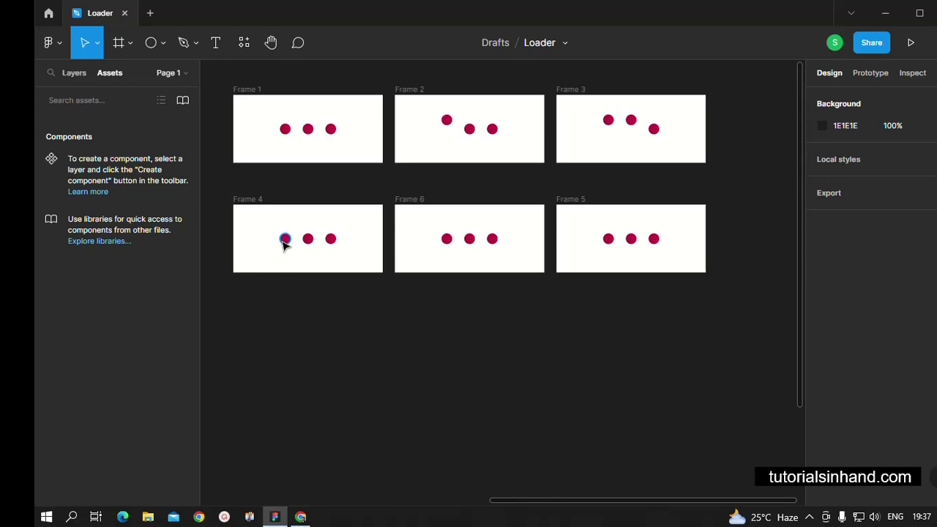
Raise Frame 4's middle and right dots and Frame 6's right dot 30 px
{"action": "left_click", "coordinate": [308, 242]}
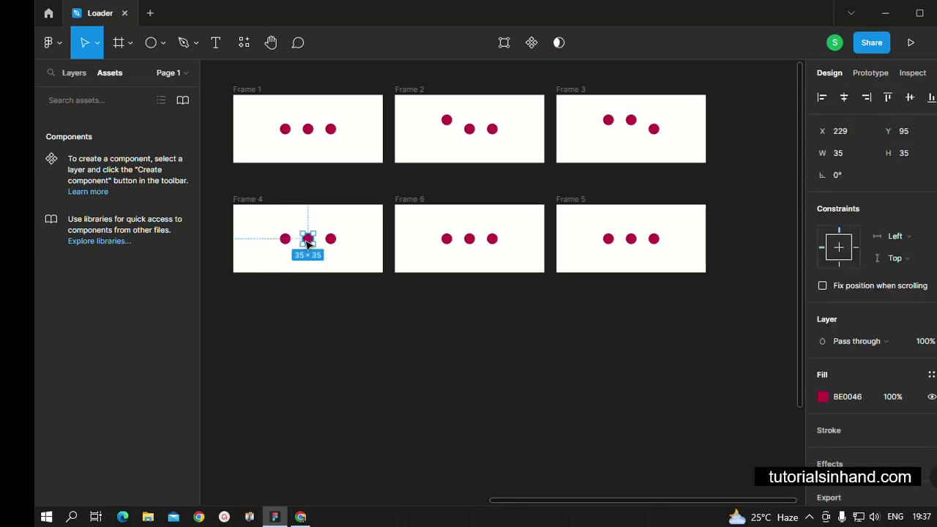
{"action": "key", "text": "shift+Up"}
{"action": "key", "text": "shift+Up"}
{"action": "key", "text": "shift+Up"}
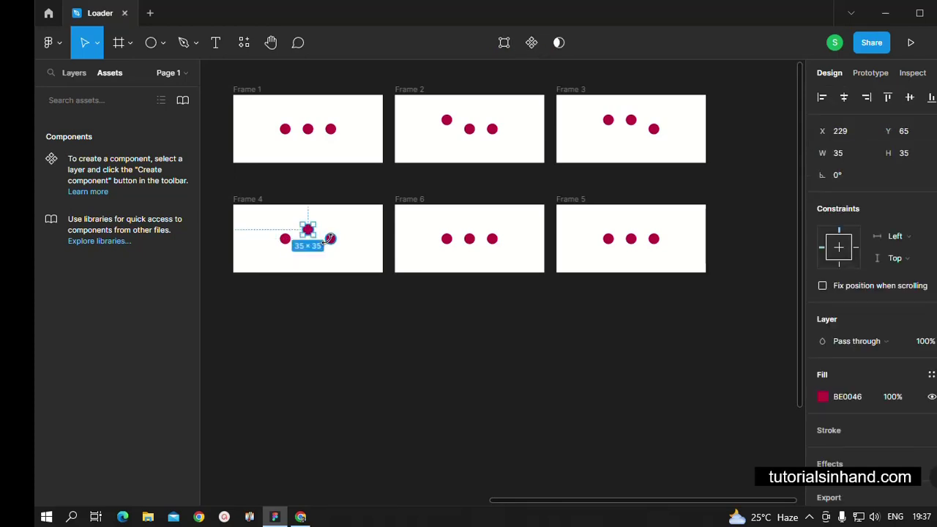
{"action": "left_click", "coordinate": [334, 243]}
{"action": "key", "text": "shift+Up"}
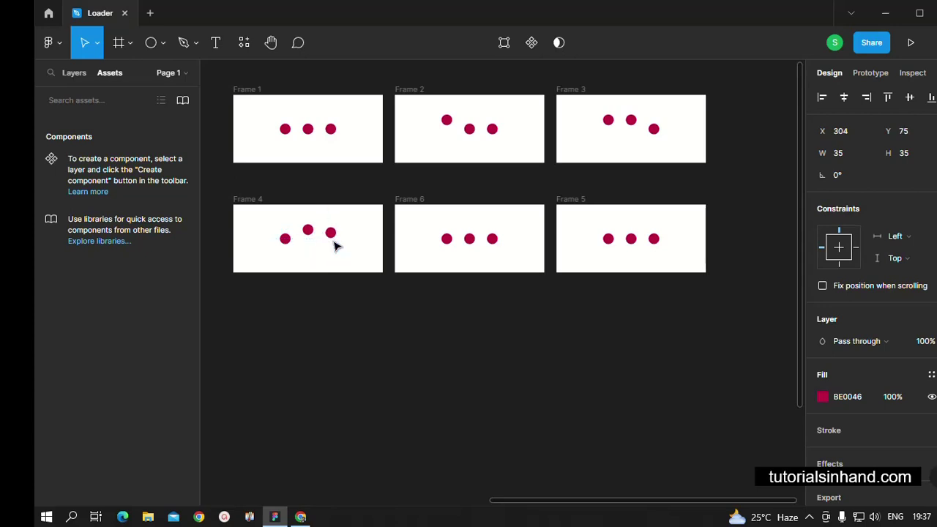
{"action": "key", "text": "shift+Up"}
{"action": "key", "text": "shift+Up"}
{"action": "left_click", "coordinate": [431, 347]}
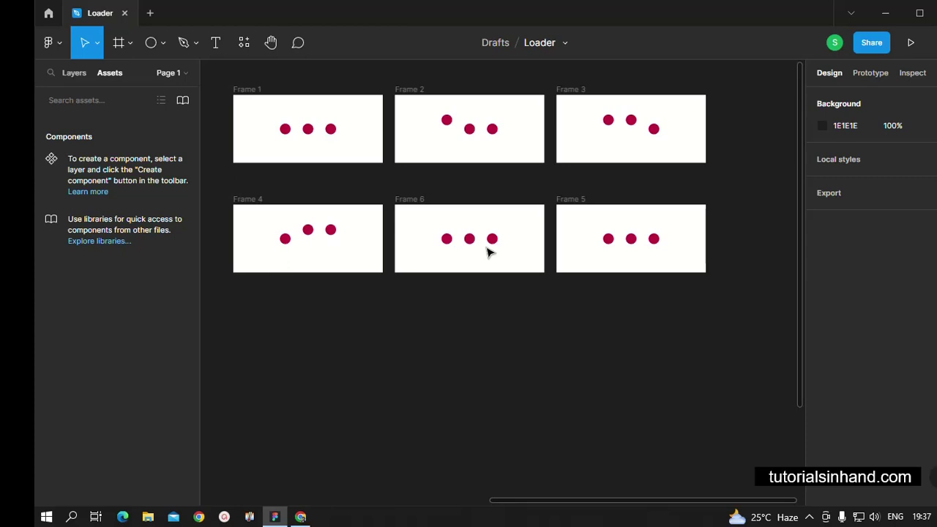
{"action": "left_click", "coordinate": [492, 241]}
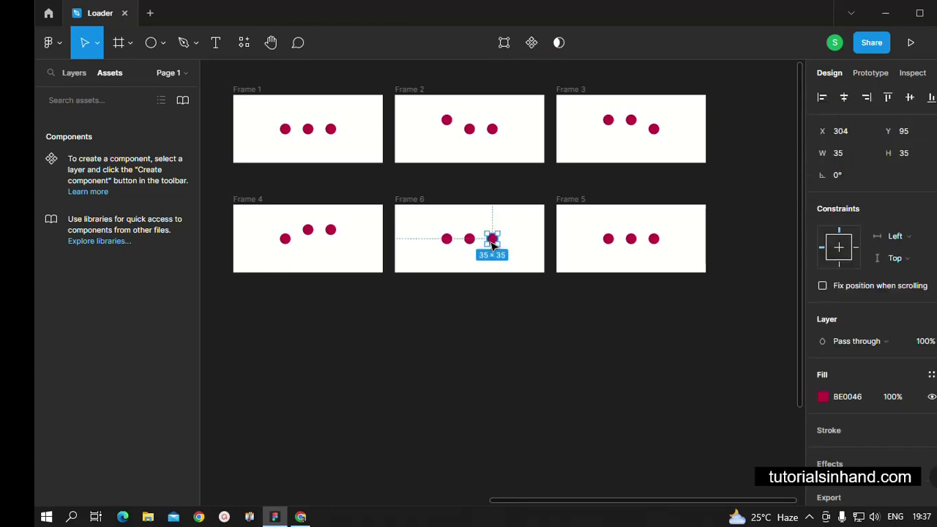
{"action": "key", "text": "shift+Up"}
{"action": "key", "text": "shift+Up"}
{"action": "key", "text": "shift+Up"}
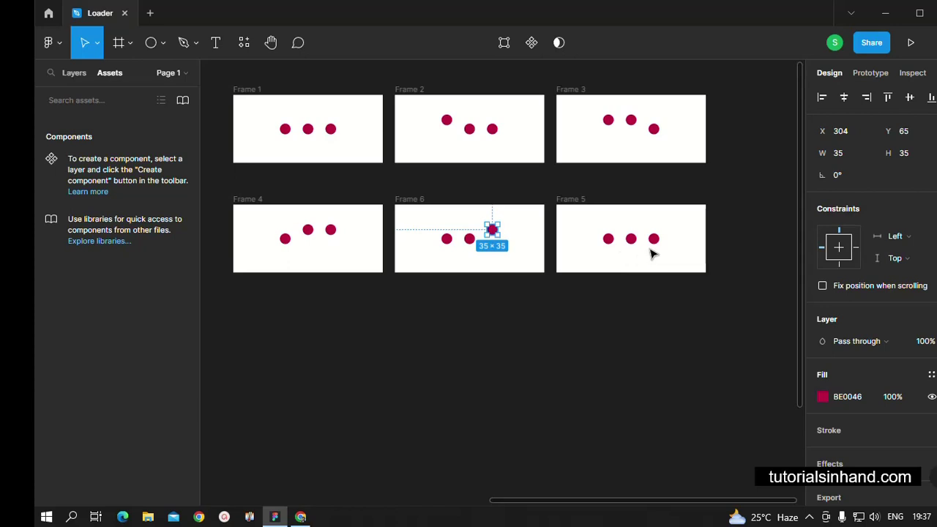
{"action": "left_click", "coordinate": [425, 293]}
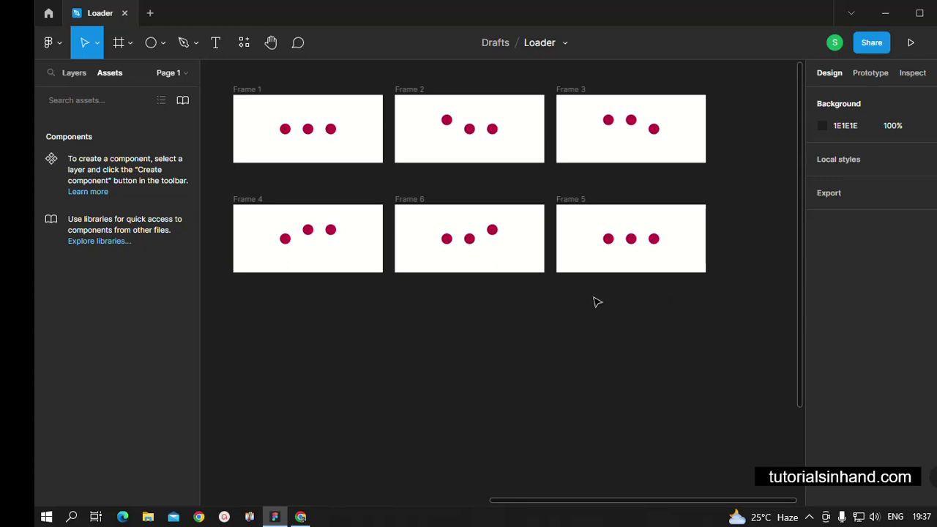
Make each of the six frames a component, then combine them as variants into Component 1
{"action": "left_click_drag", "start_coordinate": [684, 316], "coordinate": [347, 139]}
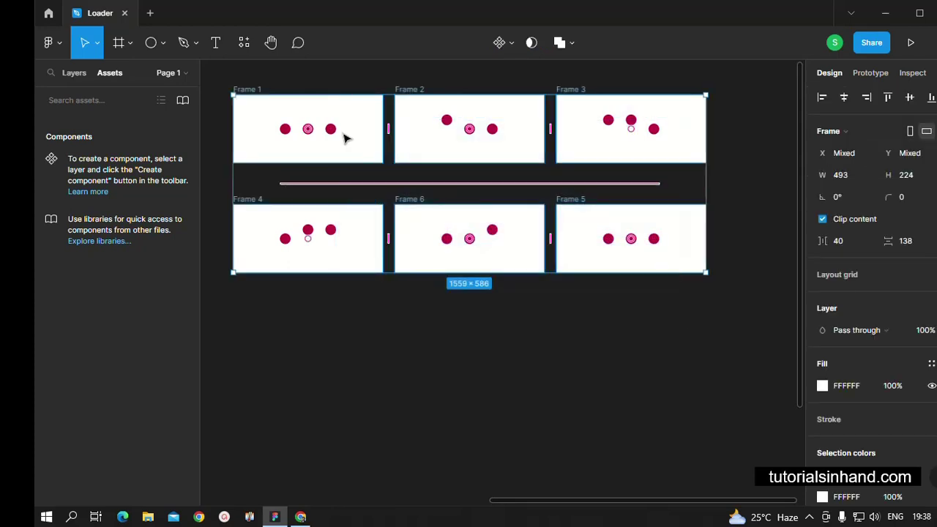
{"action": "left_click", "coordinate": [514, 44]}
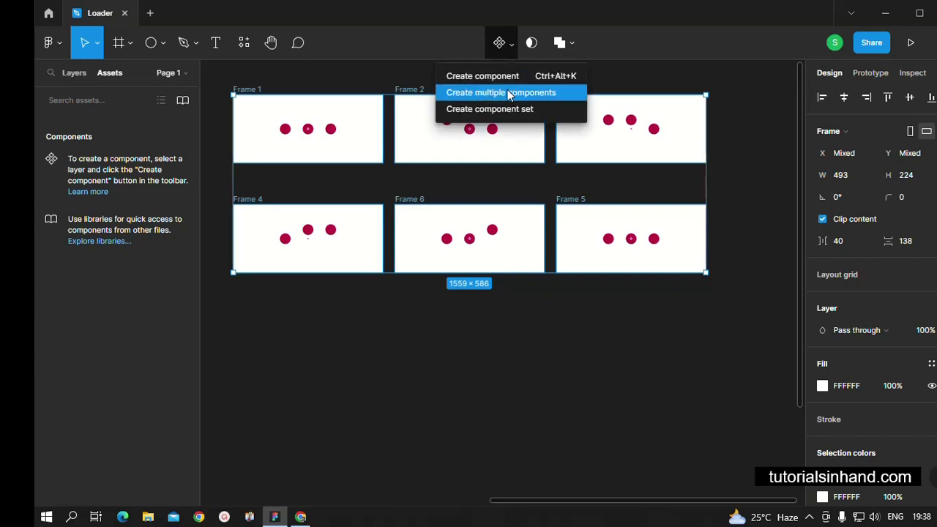
{"action": "left_click", "coordinate": [510, 93]}
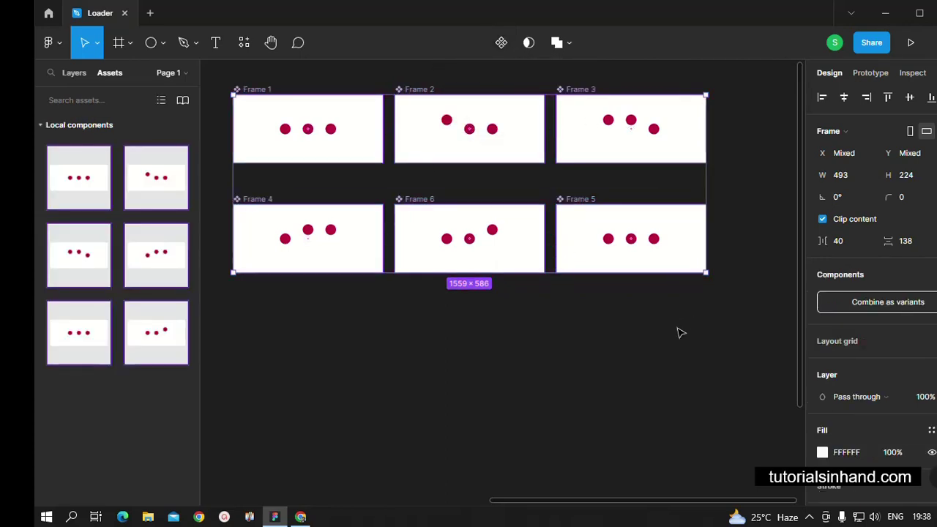
{"action": "left_click", "coordinate": [855, 306]}
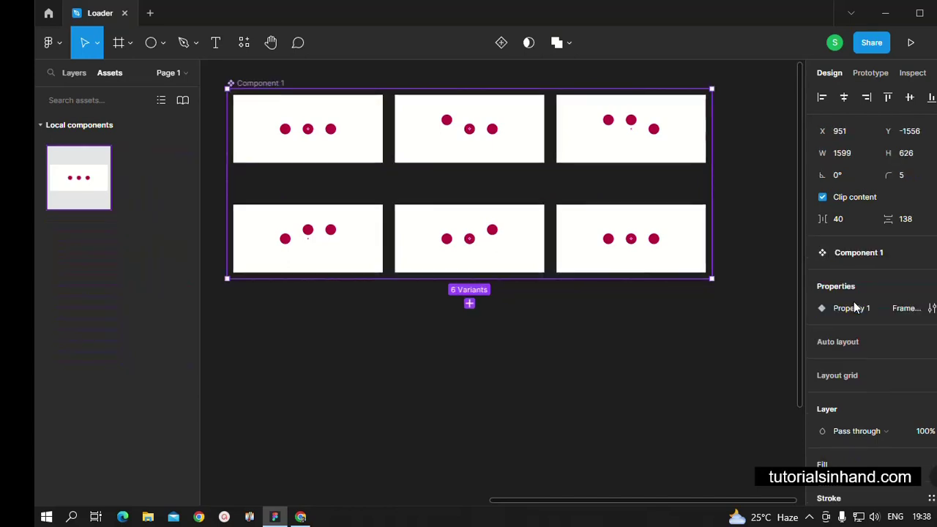
{"action": "left_click", "coordinate": [636, 359]}
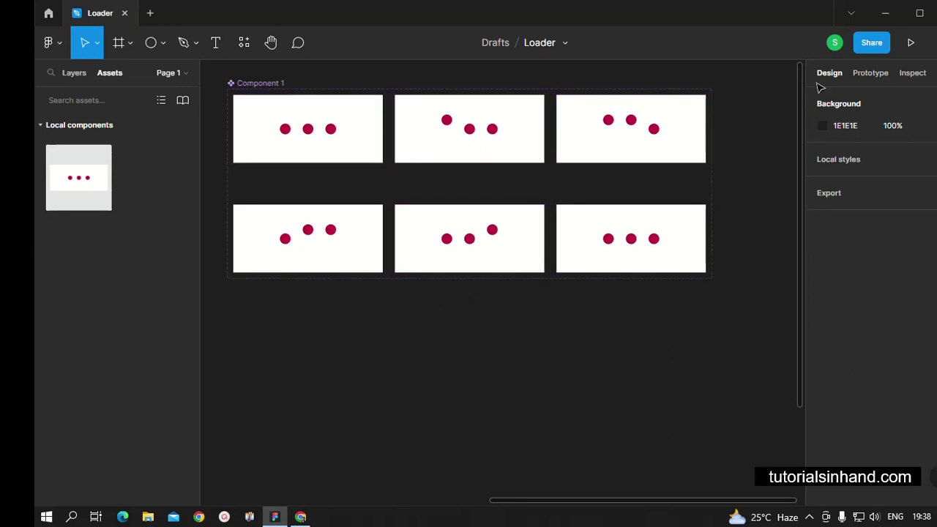
Link Frame 1 to Frame 2 with a 1 ms After delay, Smart animate transition
{"action": "left_click", "coordinate": [871, 73]}
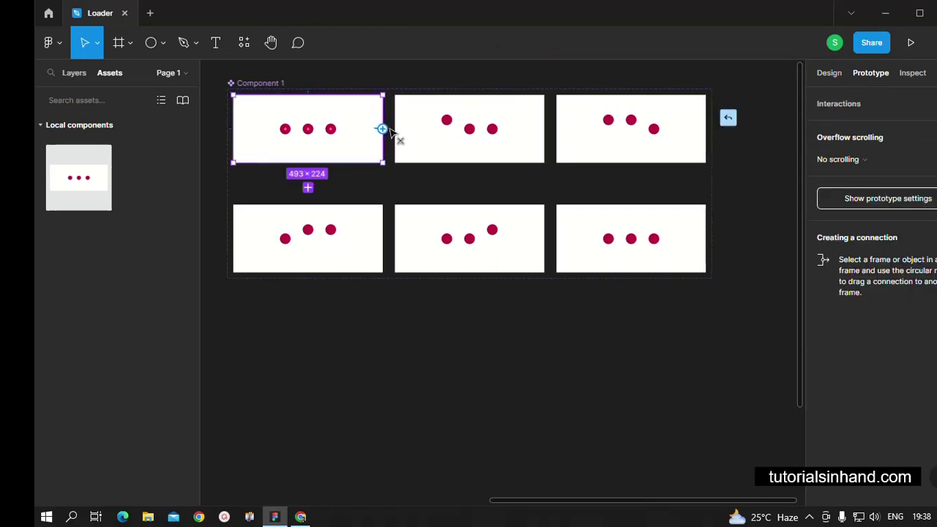
{"action": "left_click_drag", "start_coordinate": [381, 130], "coordinate": [422, 152]}
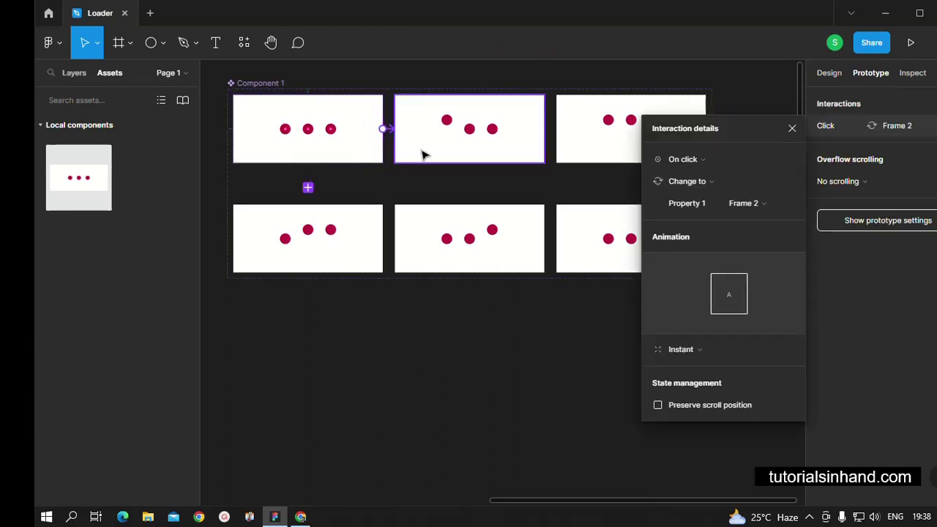
{"action": "left_click", "coordinate": [684, 158]}
{"action": "left_click", "coordinate": [691, 330]}
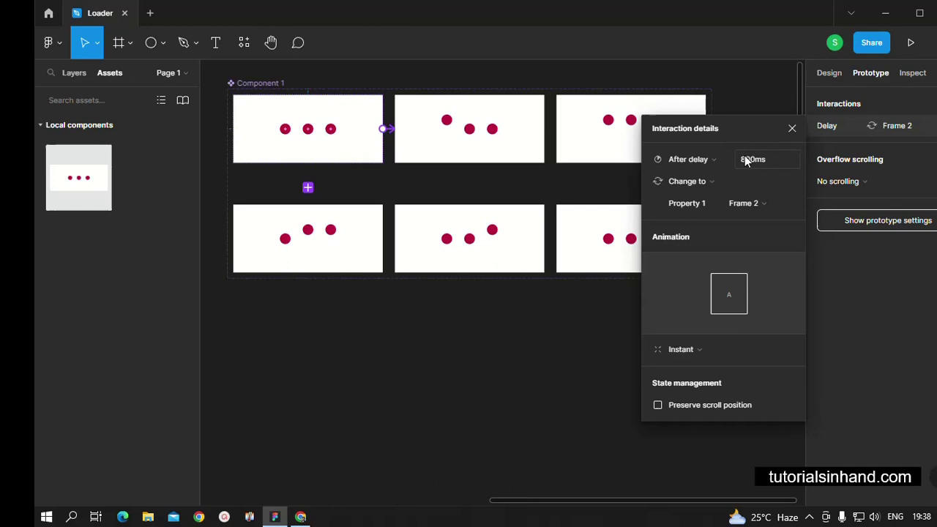
{"action": "left_click", "coordinate": [747, 159]}
{"action": "type", "text": "1"}
{"action": "key", "text": "Return"}
{"action": "left_click", "coordinate": [681, 349]}
{"action": "left_click", "coordinate": [684, 380]}
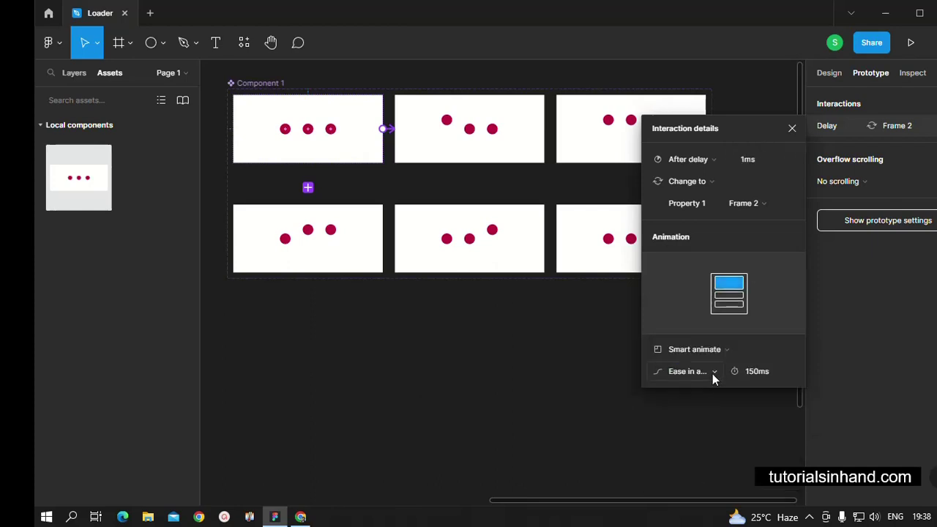
{"action": "left_click", "coordinate": [611, 374]}
Link Frame 2 to Frame 3, replacing the 800 ms delay with 1 ms After delay
{"action": "left_click", "coordinate": [521, 130]}
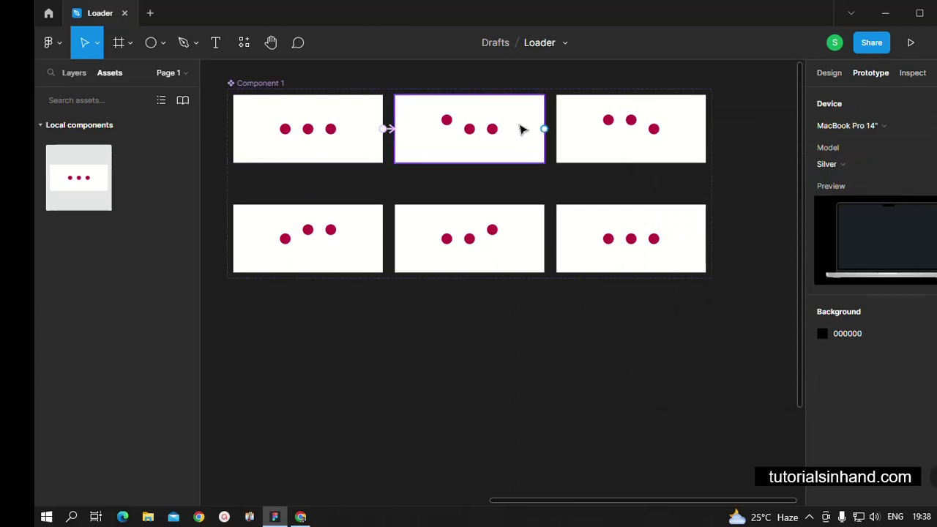
{"action": "left_click_drag", "start_coordinate": [544, 129], "coordinate": [563, 134]}
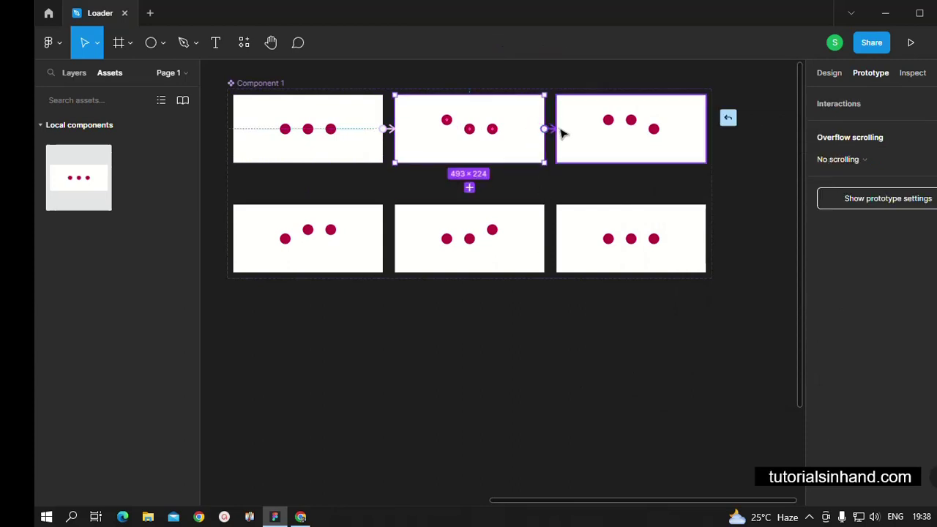
{"action": "left_click", "coordinate": [690, 158]}
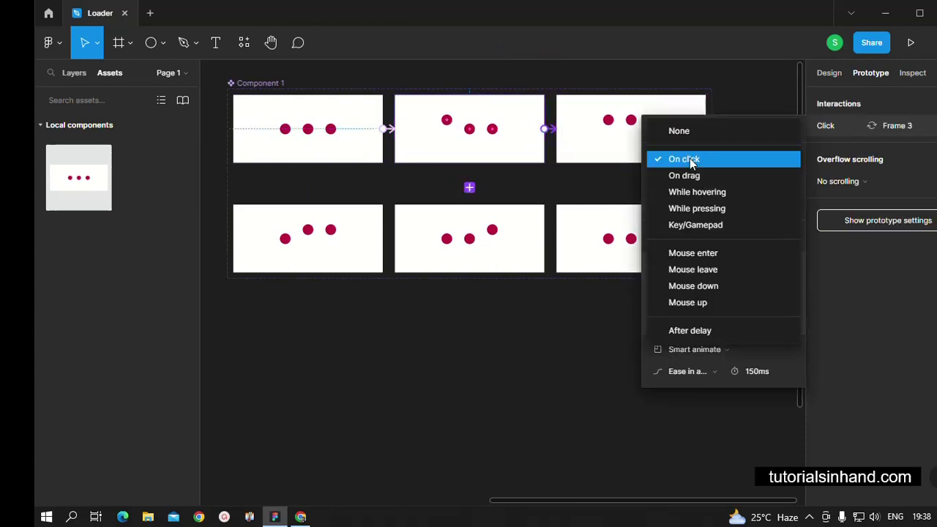
{"action": "left_click", "coordinate": [676, 323]}
{"action": "key", "text": "Tab"}
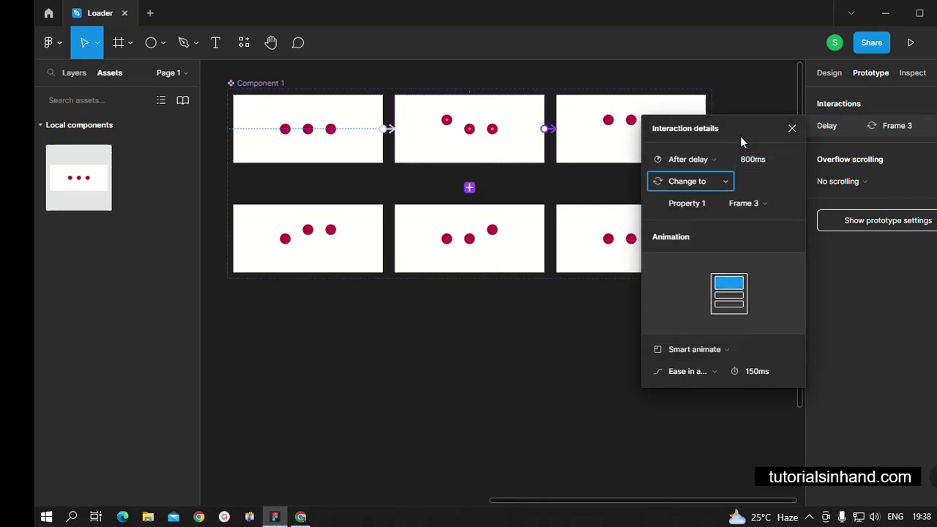
{"action": "left_click", "coordinate": [755, 161]}
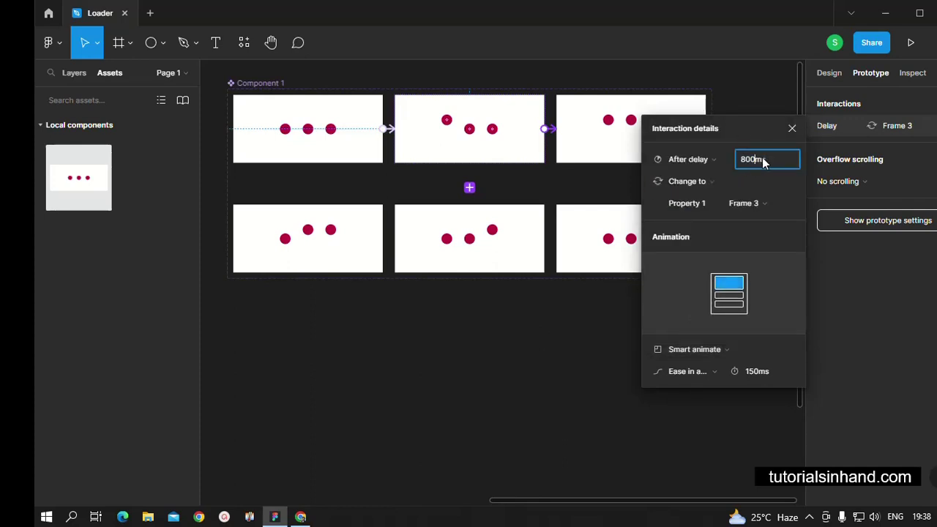
{"action": "double_click", "coordinate": [758, 161]}
{"action": "type", "text": "1"}
{"action": "key", "text": "Return"}
{"action": "left_click", "coordinate": [568, 377]}
Link Frame 3 to Frame 4 with a 1 ms After delay trigger
{"action": "left_click", "coordinate": [591, 156]}
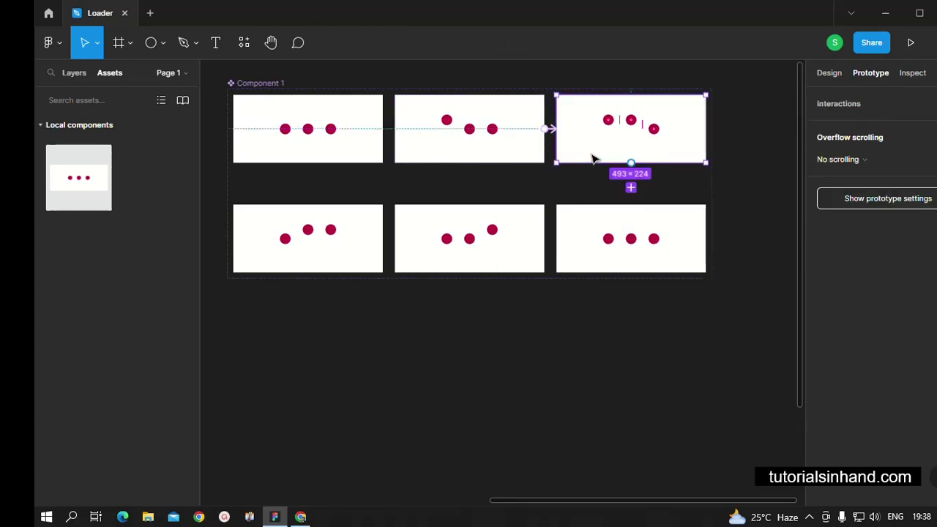
{"action": "left_click_drag", "start_coordinate": [557, 138], "coordinate": [304, 216]}
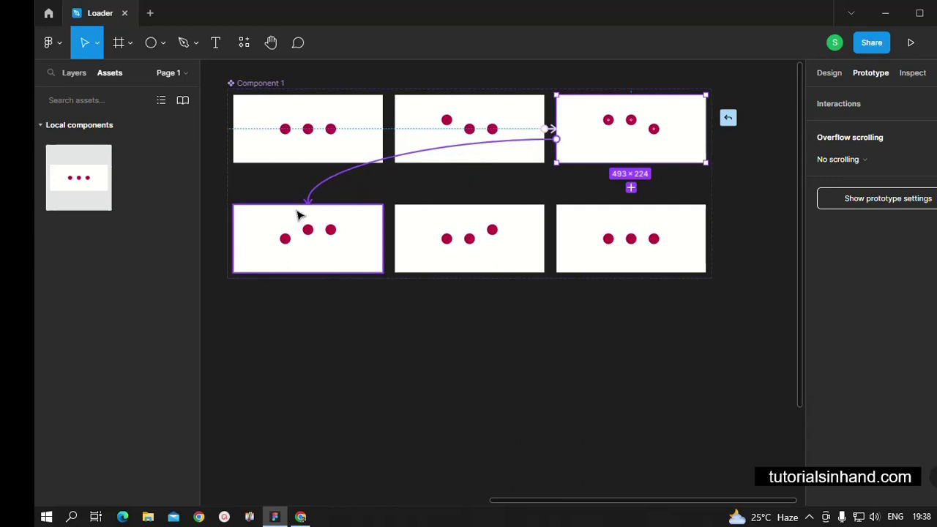
{"action": "left_click", "coordinate": [700, 159]}
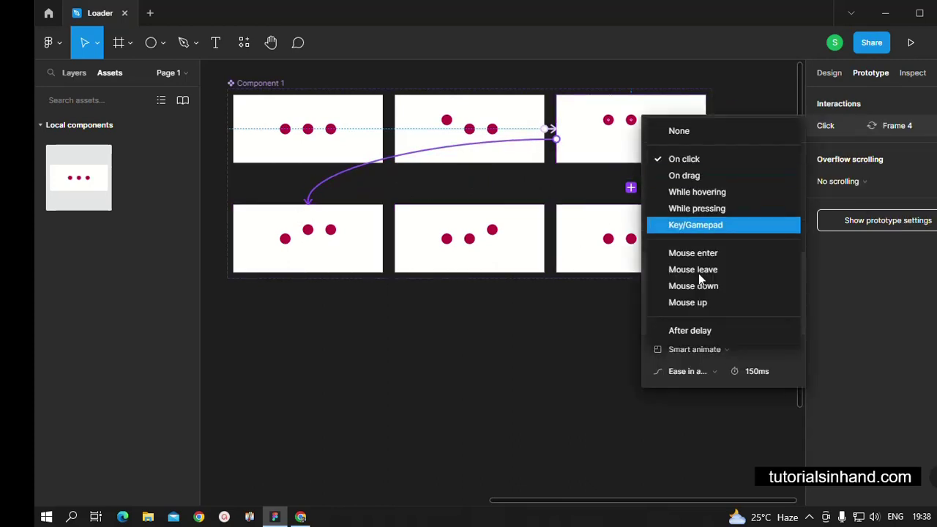
{"action": "left_click", "coordinate": [691, 327]}
{"action": "left_click", "coordinate": [762, 156]}
{"action": "type", "text": "1"}
{"action": "key", "text": "Return"}
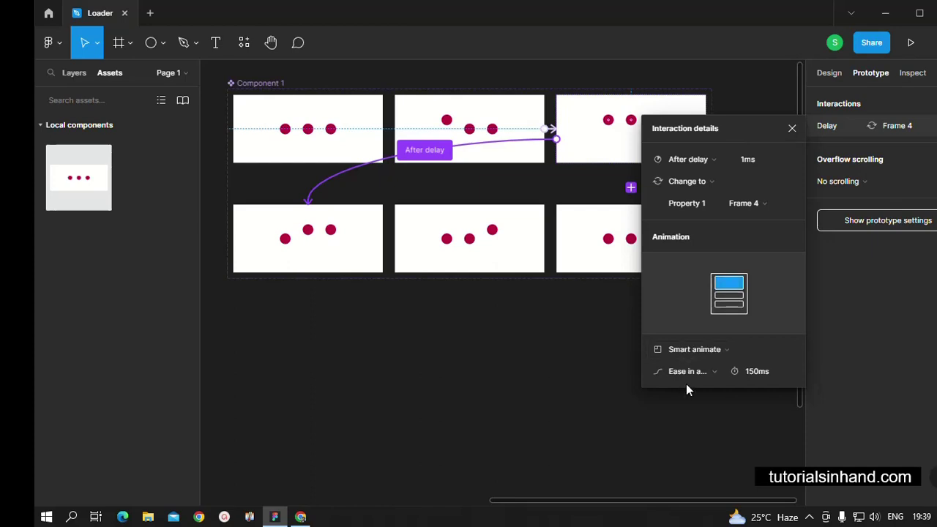
{"action": "left_click", "coordinate": [792, 129]}
Connect Frame 4 to Frame 6 with a 1 ms After delay trigger
{"action": "left_click", "coordinate": [364, 254]}
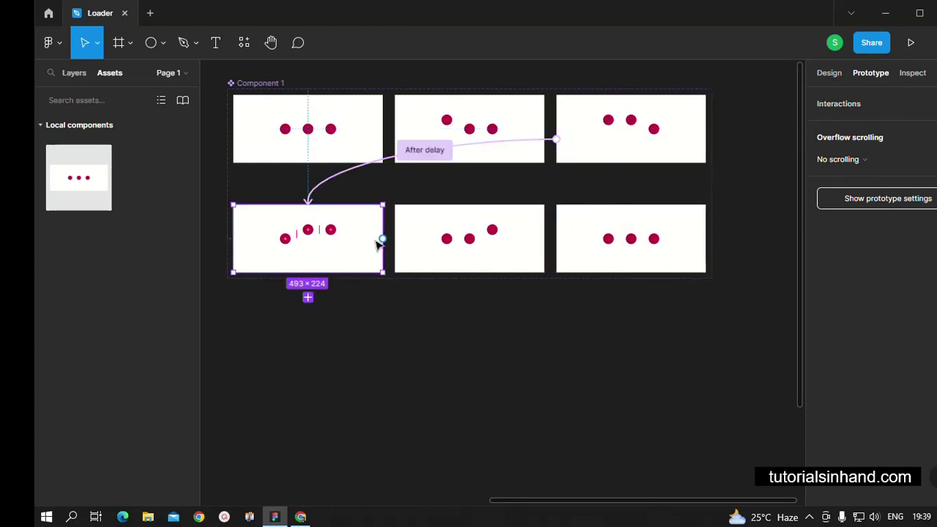
{"action": "left_click_drag", "start_coordinate": [382, 239], "coordinate": [405, 247]}
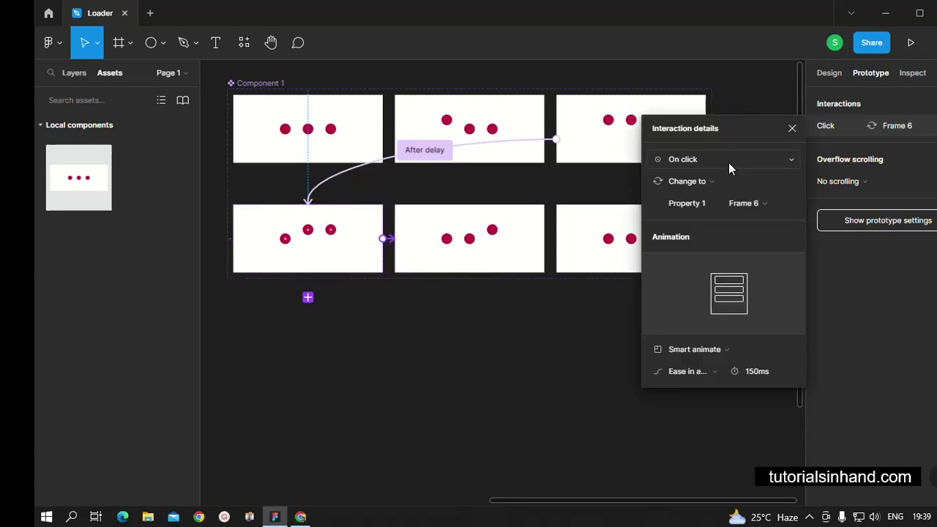
{"action": "left_click", "coordinate": [729, 162]}
{"action": "left_click", "coordinate": [697, 325]}
{"action": "left_click", "coordinate": [754, 159]}
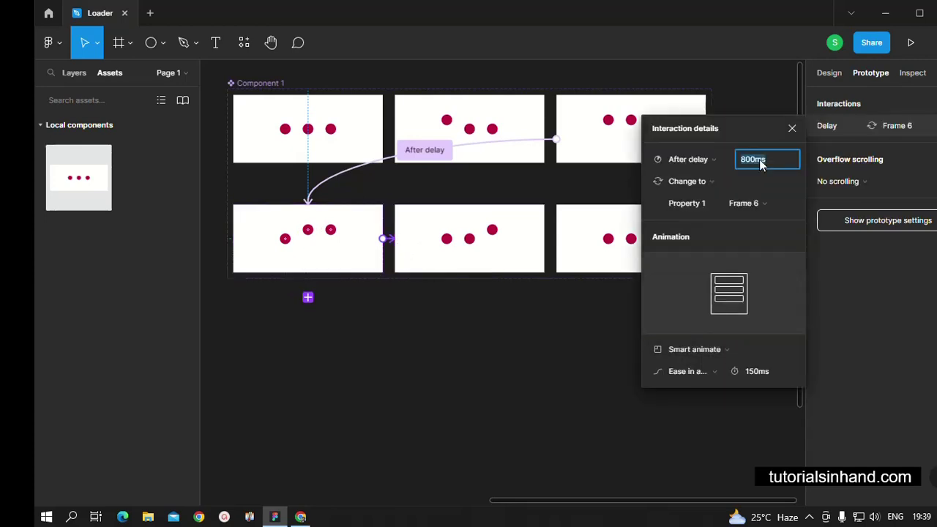
{"action": "type", "text": "1"}
{"action": "key", "text": "Return"}
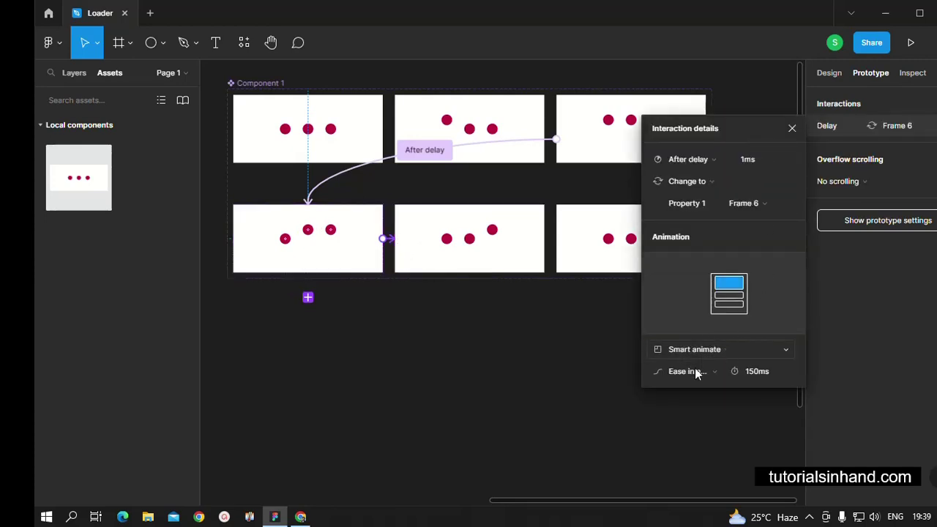
{"action": "left_click", "coordinate": [534, 344]}
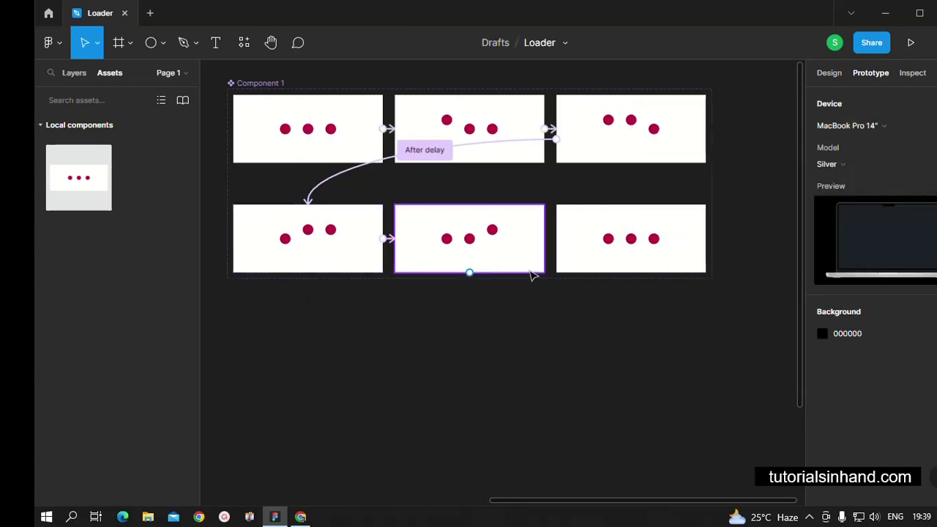
Connect Frame 6 to Frame 5, also triggered After delay
{"action": "left_click", "coordinate": [522, 256]}
{"action": "left_click_drag", "start_coordinate": [544, 239], "coordinate": [561, 242]}
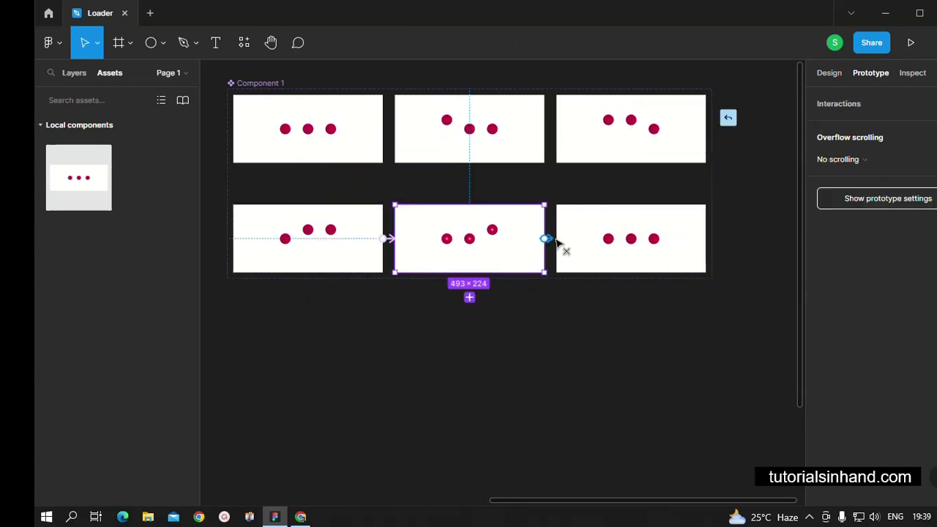
{"action": "left_click", "coordinate": [682, 163]}
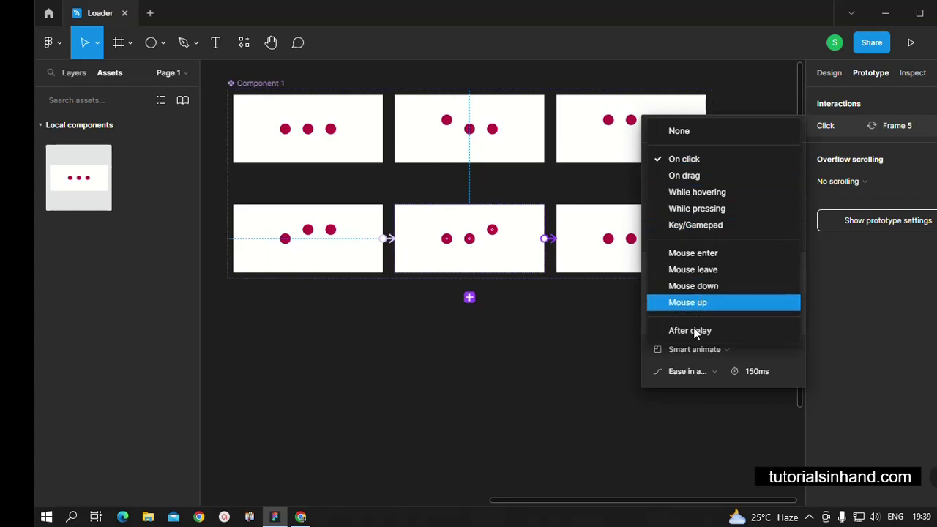
{"action": "left_click", "coordinate": [693, 328]}
{"action": "left_click", "coordinate": [747, 160]}
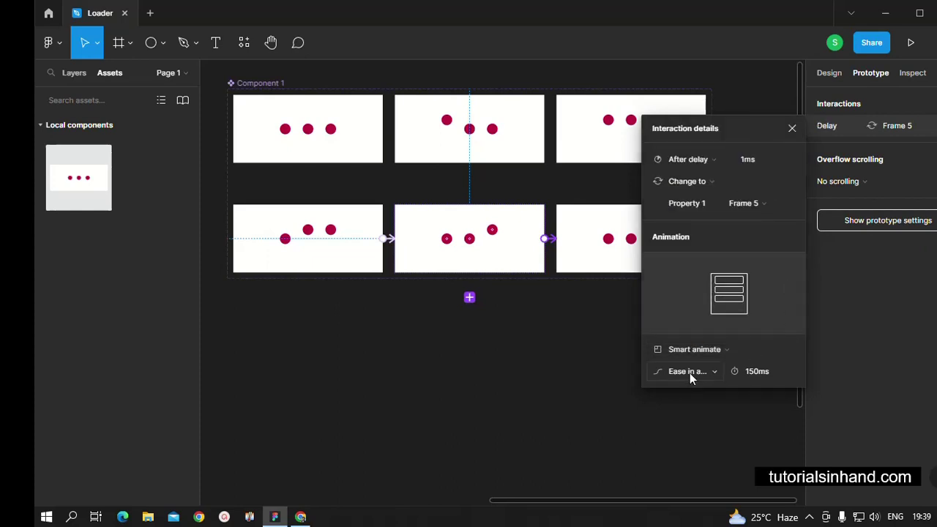
{"action": "left_click", "coordinate": [562, 381]}
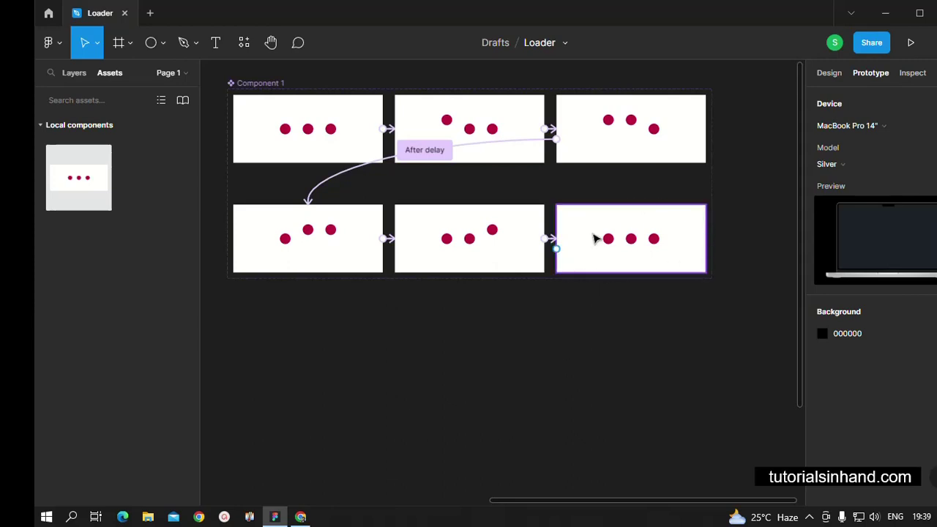
Connect the bottom-right variant to Frame 1 with a 1 ms After delay and Instant animation
{"action": "mouse_move", "coordinate": [631, 239]}
{"action": "left_click_drag", "start_coordinate": [630, 204], "coordinate": [306, 167]}
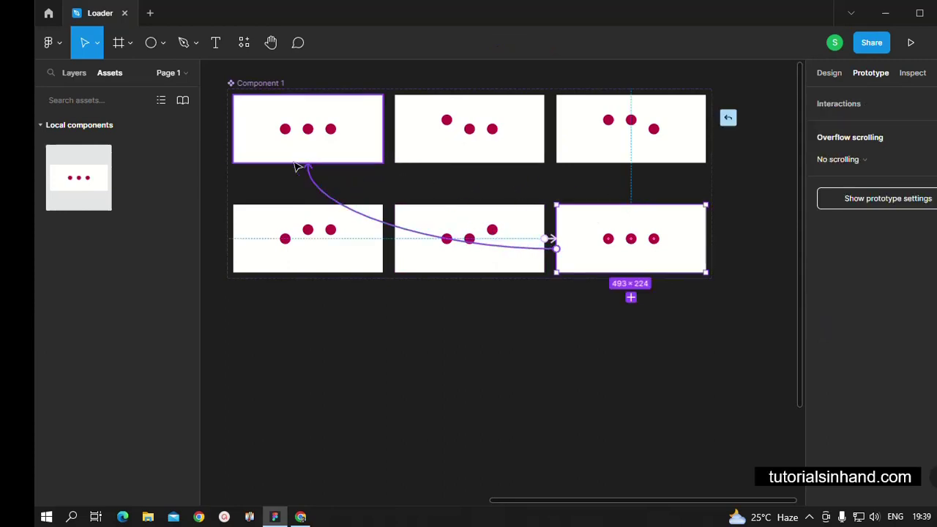
{"action": "left_click", "coordinate": [684, 159]}
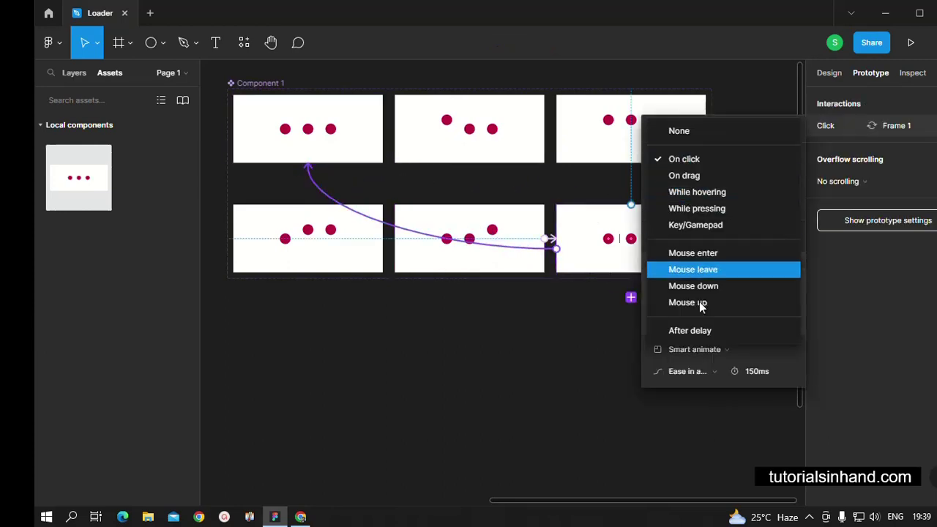
{"action": "left_click", "coordinate": [700, 330]}
{"action": "left_click", "coordinate": [747, 159]}
{"action": "type", "text": "1"}
{"action": "key", "text": "Return"}
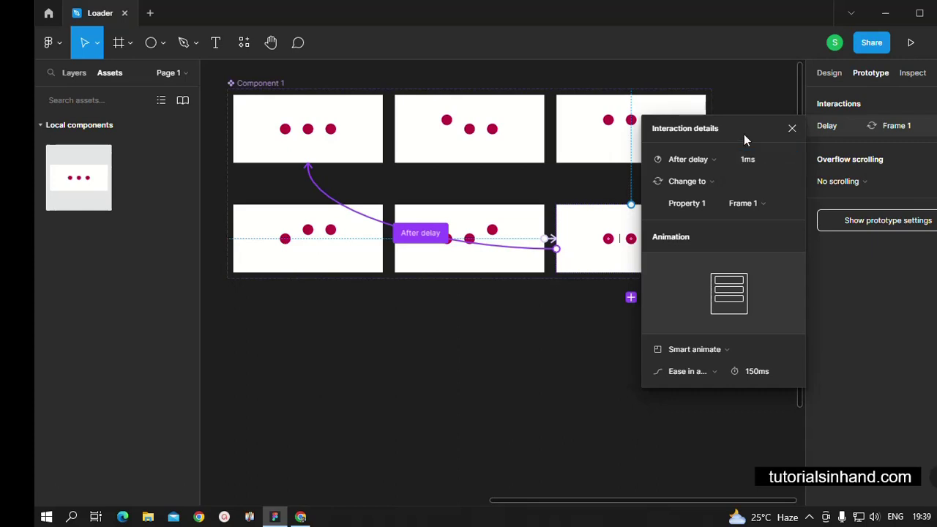
{"action": "left_click", "coordinate": [698, 349]}
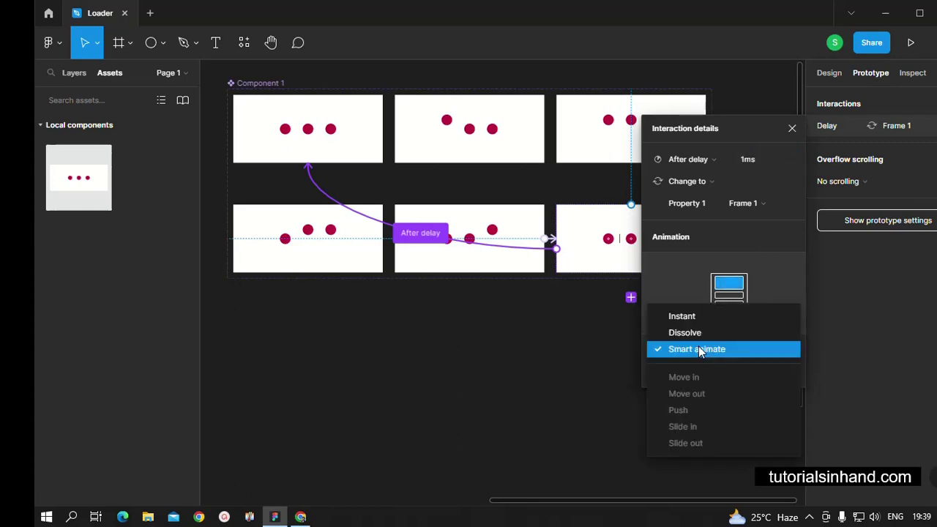
{"action": "left_click", "coordinate": [701, 315]}
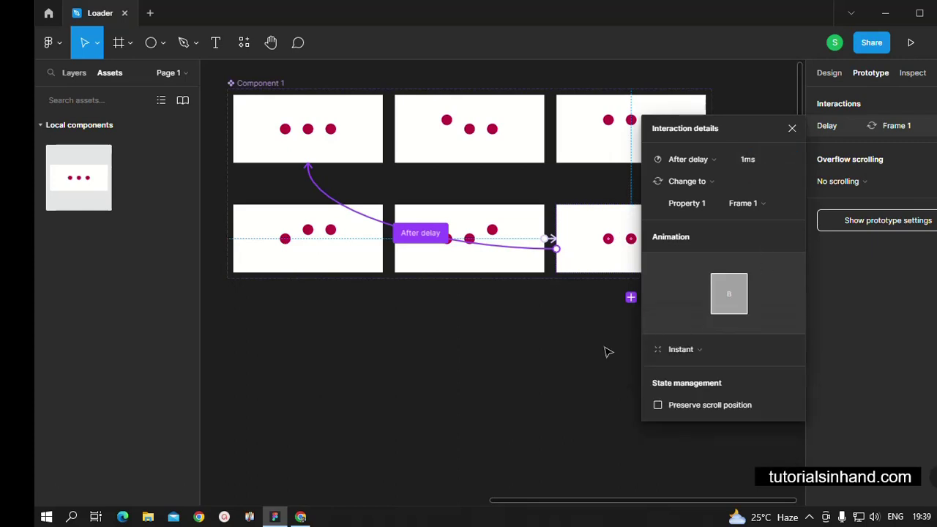
{"action": "left_click", "coordinate": [526, 375]}
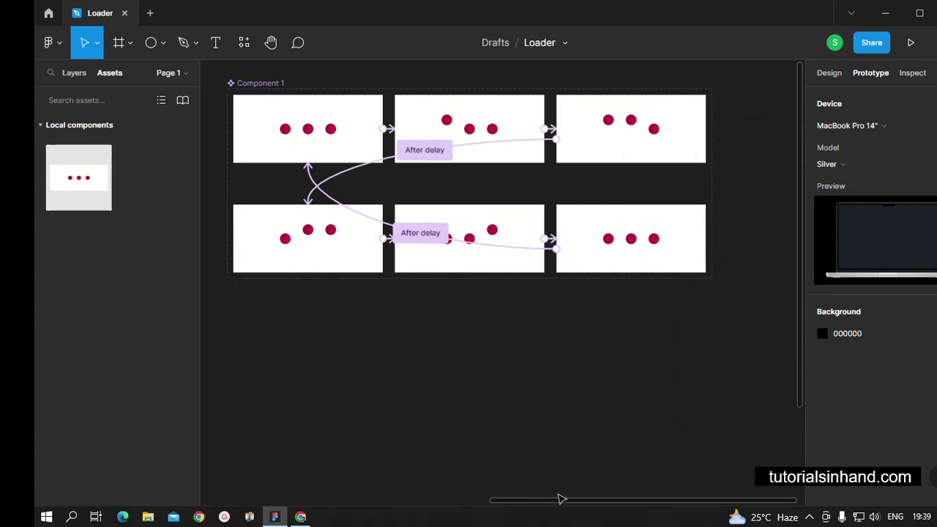
Add a MacBook Pro 14" frame and place a Component 1 loader instance at its centre
{"action": "left_click_drag", "start_coordinate": [548, 502], "coordinate": [808, 491]}
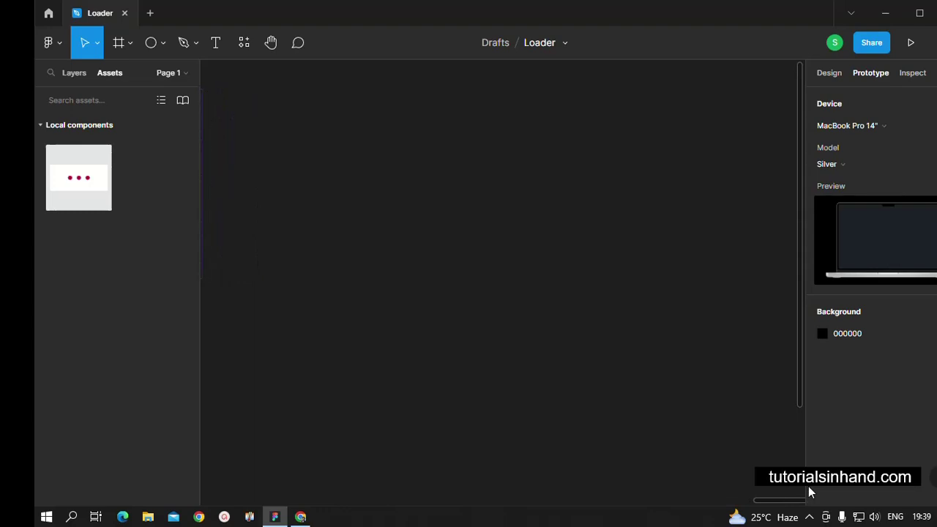
{"action": "left_click", "coordinate": [130, 45]}
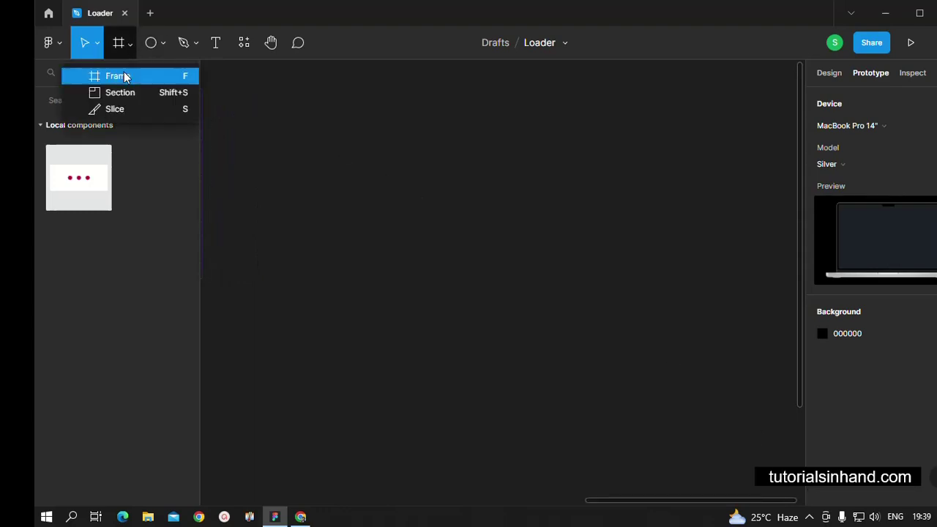
{"action": "left_click", "coordinate": [126, 75]}
{"action": "left_click", "coordinate": [853, 209]}
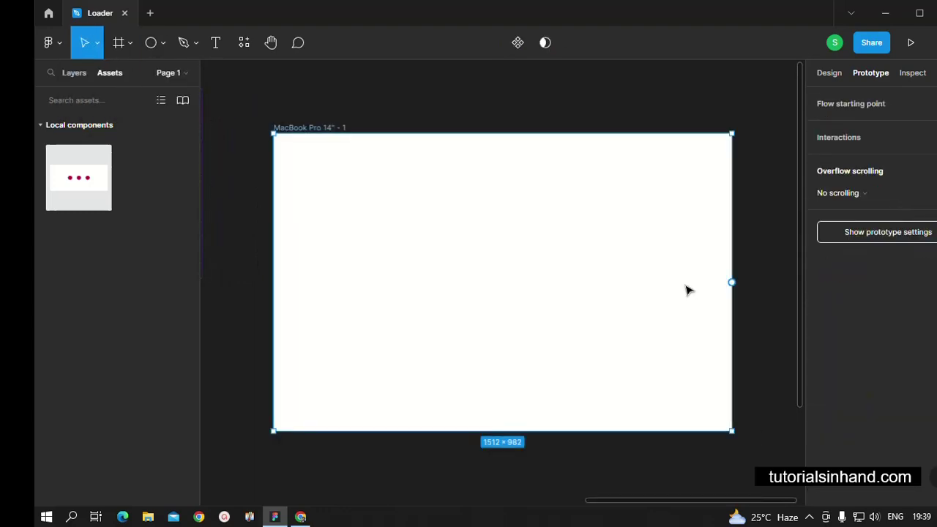
{"action": "left_click", "coordinate": [749, 213]}
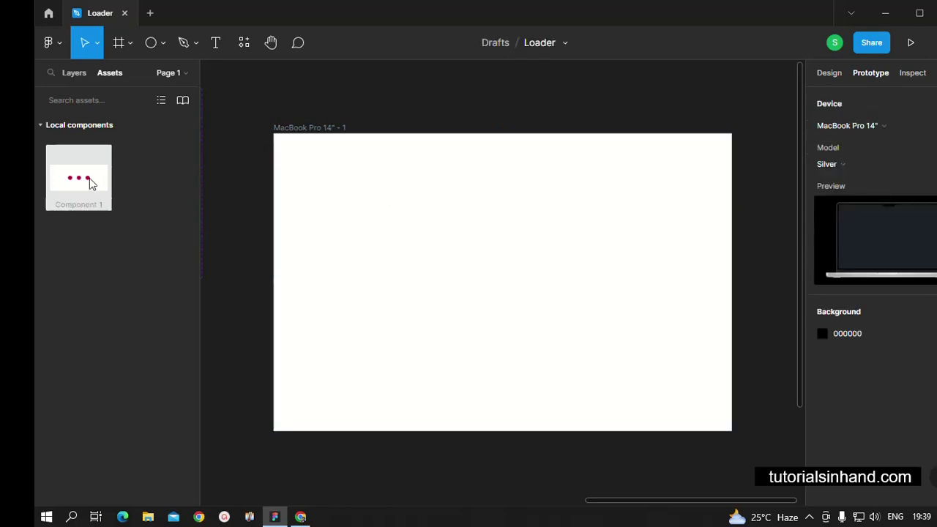
{"action": "mouse_move", "coordinate": [90, 183]}
{"action": "left_mouse_down"}
{"action": "mouse_move", "coordinate": [495, 257]}
{"action": "mouse_move", "coordinate": [518, 286]}
{"action": "mouse_move", "coordinate": [506, 287]}
{"action": "left_mouse_up"}
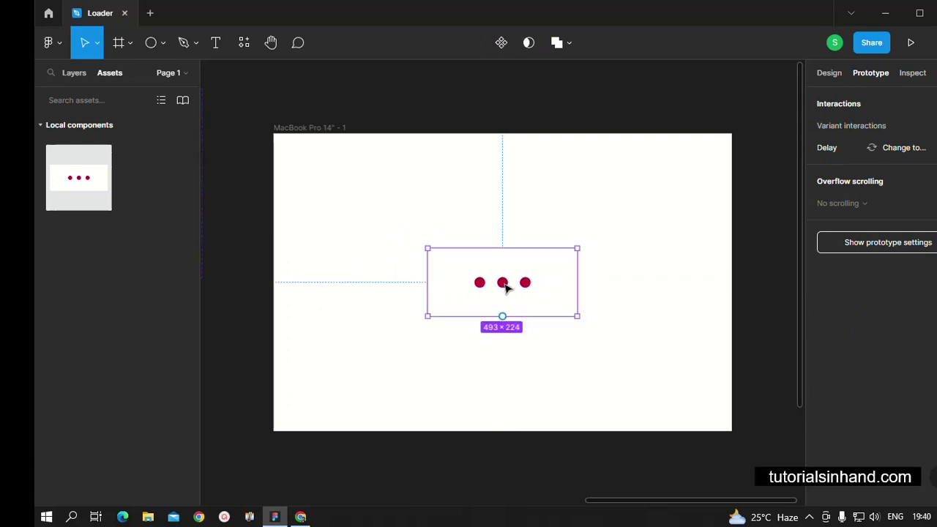
{"action": "left_click", "coordinate": [627, 350]}
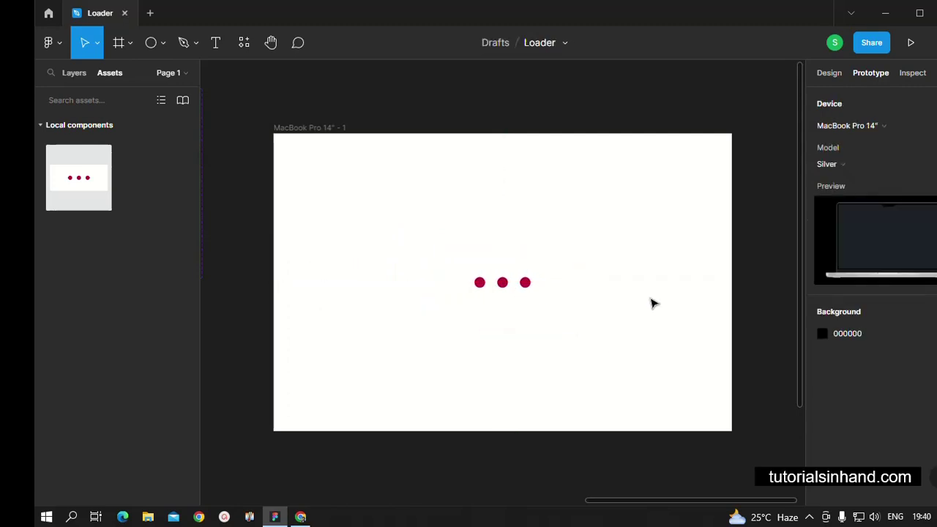
Add bold 'Loading' text just below the three dots
{"action": "left_click", "coordinate": [216, 44]}
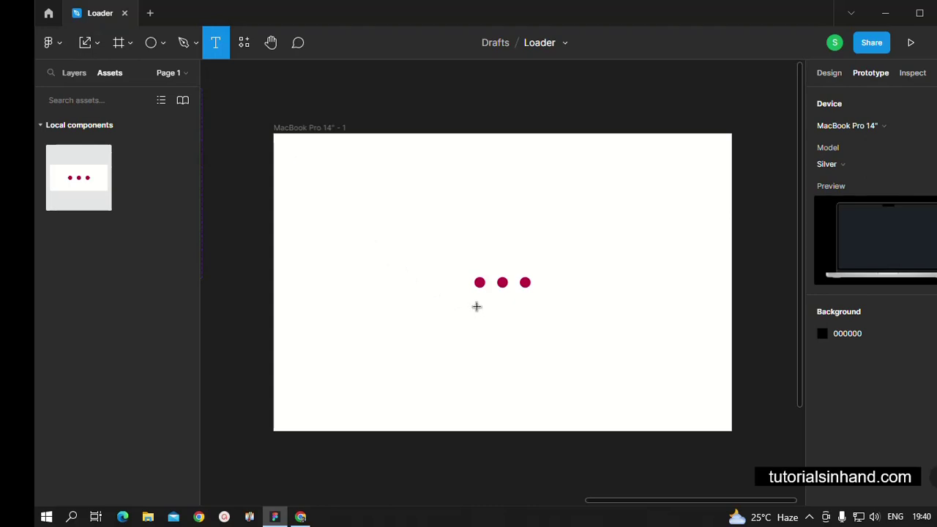
{"action": "left_click", "coordinate": [475, 312]}
{"action": "type", "text": "Loa"}
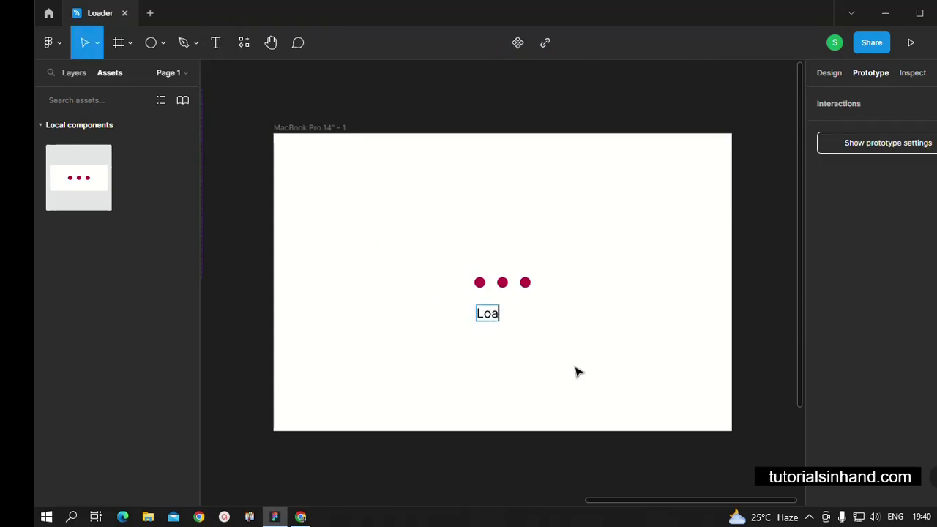
{"action": "type", "text": "ding"}
{"action": "key", "text": "ctrl+a"}
{"action": "key", "text": "ctrl+b"}
{"action": "key", "text": "Escape"}
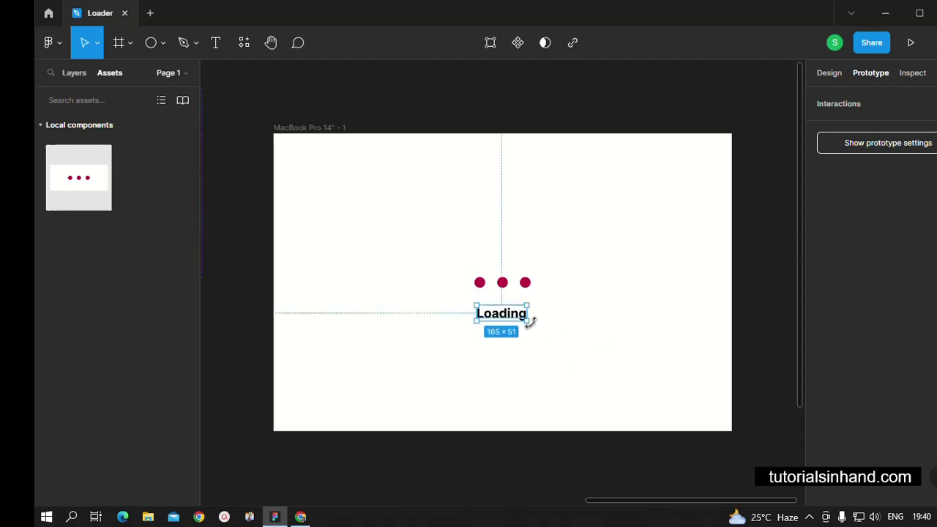
Set the Loading text fill to crimson BE0046
{"action": "left_click", "coordinate": [829, 73]}
{"action": "scroll", "coordinate": [852, 375], "scroll_direction": "down", "scroll_amount": 3}
{"action": "scroll", "coordinate": [852, 375], "scroll_direction": "down", "scroll_amount": 2}
{"action": "left_click", "coordinate": [823, 354]}
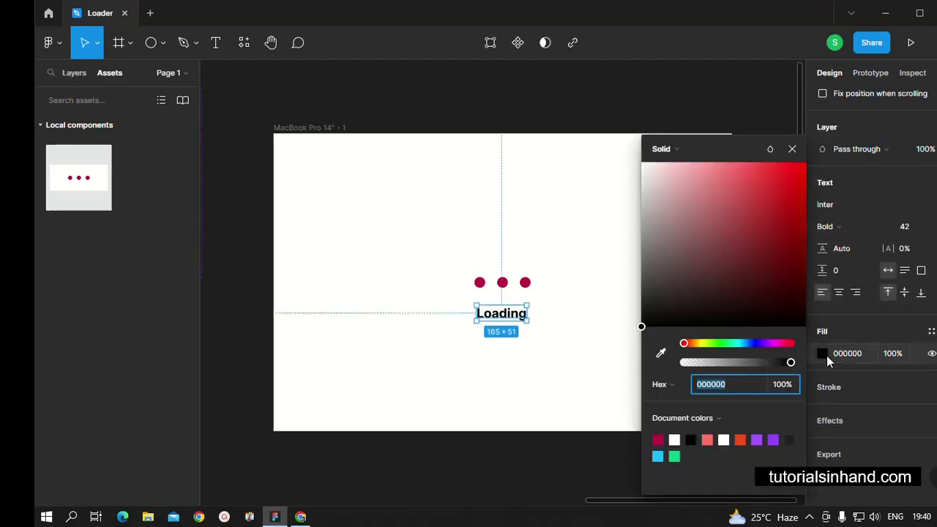
{"action": "left_click", "coordinate": [657, 440]}
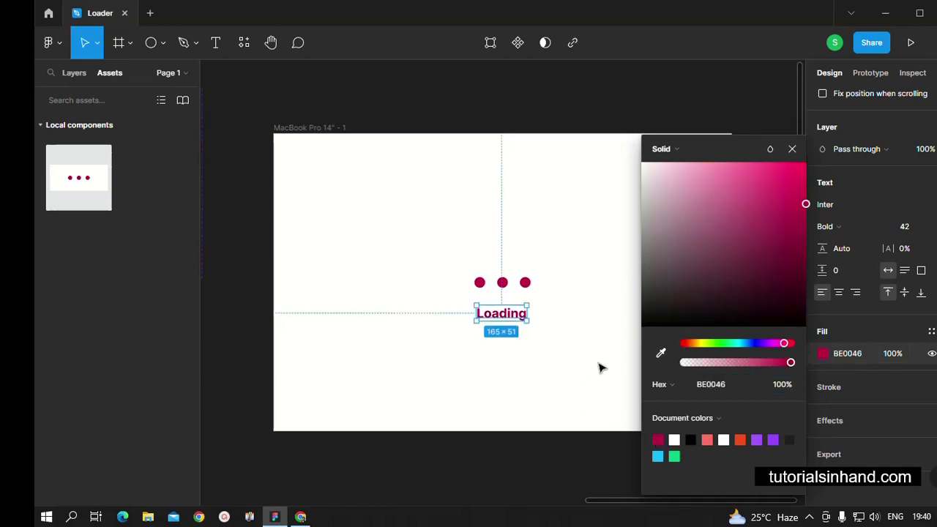
{"action": "left_click", "coordinate": [540, 452]}
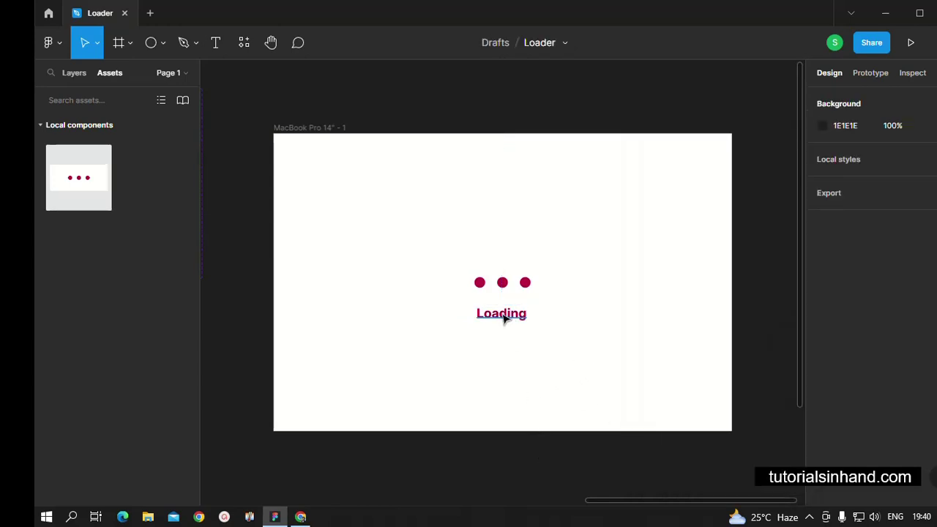
Set the Loading text's font size to 50
{"action": "left_click", "coordinate": [504, 318]}
{"action": "left_click", "coordinate": [913, 418]}
{"action": "type", "text": "4"}
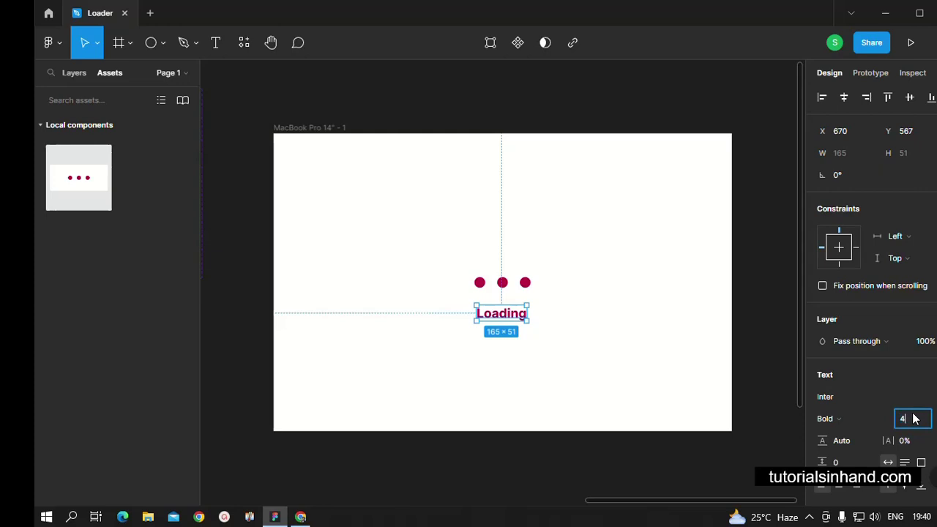
{"action": "type", "text": "5"}
{"action": "key", "text": "Return"}
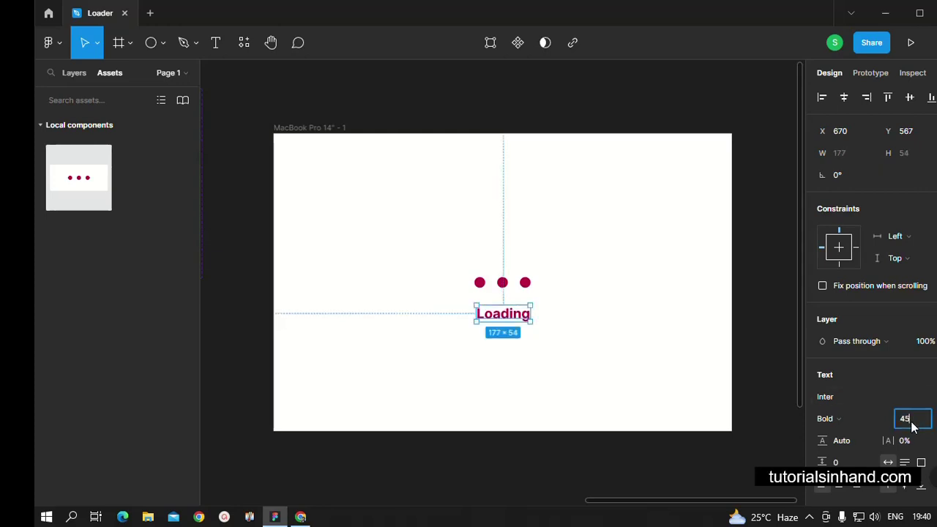
{"action": "key", "text": "BackSpace"}
{"action": "key", "text": "BackSpace"}
{"action": "type", "text": "50"}
{"action": "key", "text": "Return"}
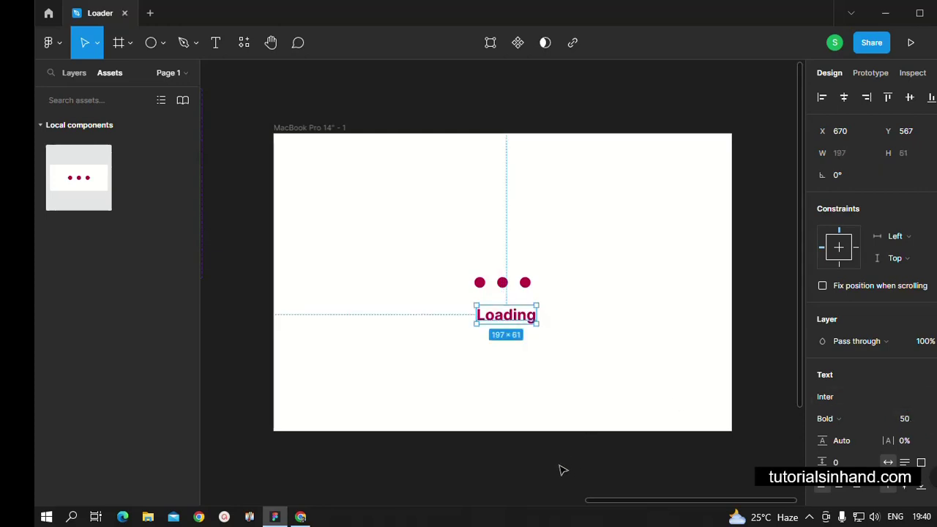
Position the Loading text centred directly beneath the dots
{"action": "left_click", "coordinate": [561, 470]}
{"action": "left_click_drag", "start_coordinate": [512, 314], "coordinate": [505, 300]}
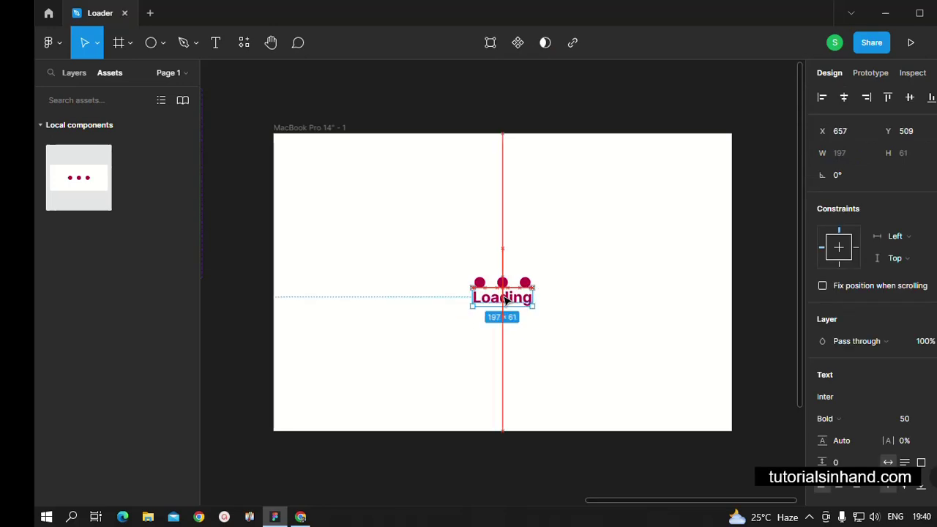
{"action": "left_click", "coordinate": [555, 357]}
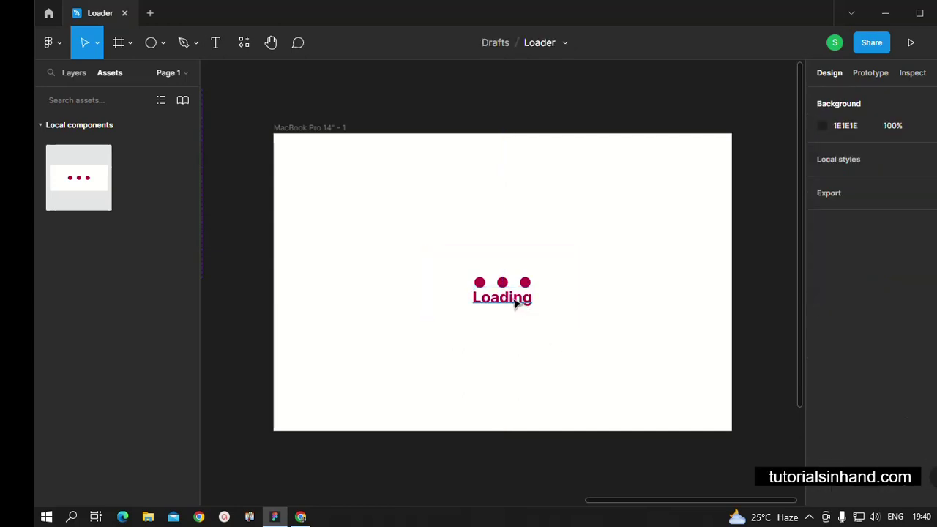
{"action": "left_click_drag", "start_coordinate": [515, 304], "coordinate": [515, 310]}
{"action": "left_click", "coordinate": [581, 375]}
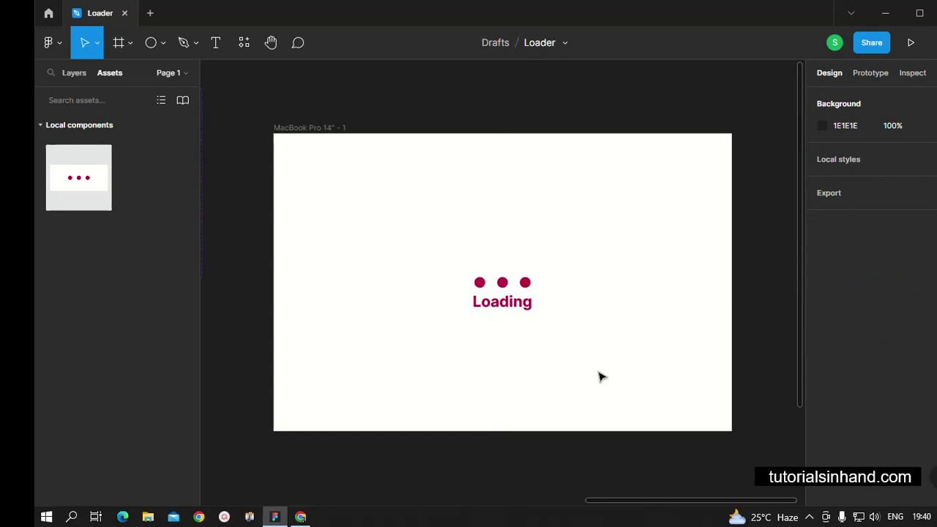
Select the MacBook frame to preview the looping loader prototype
{"action": "left_click", "coordinate": [658, 236]}
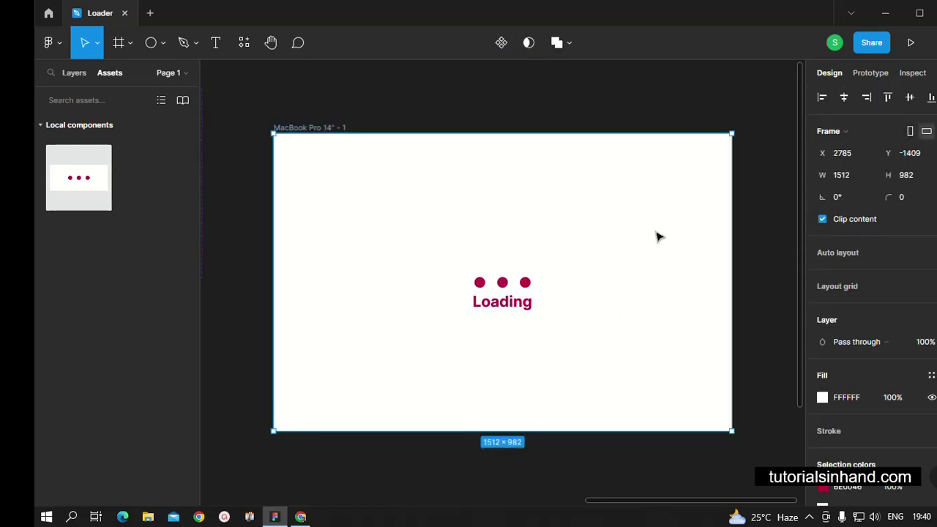